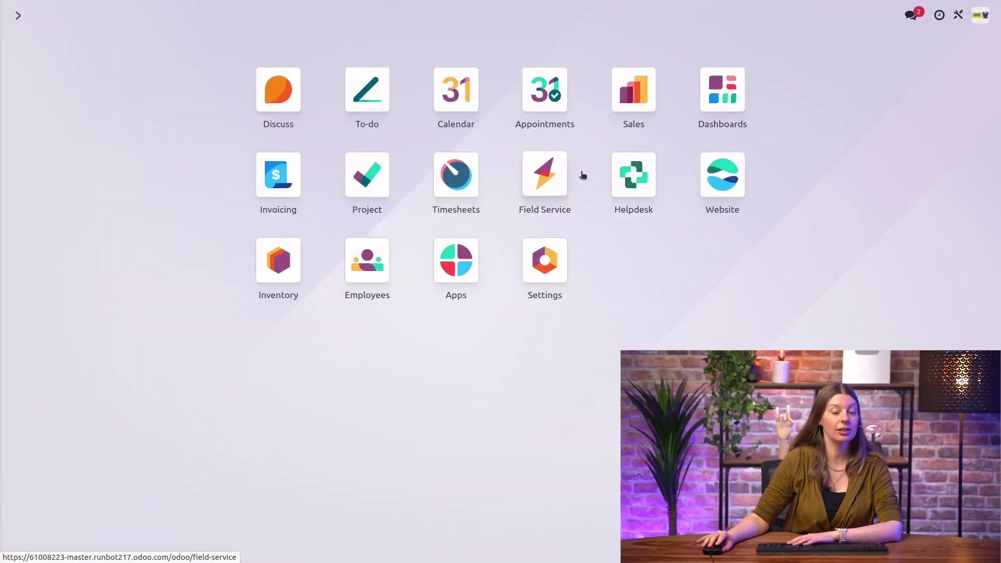
- Launch Field Service to show My Tasks grouped by date
{"action": "left_click", "coordinate": [533, 194]}
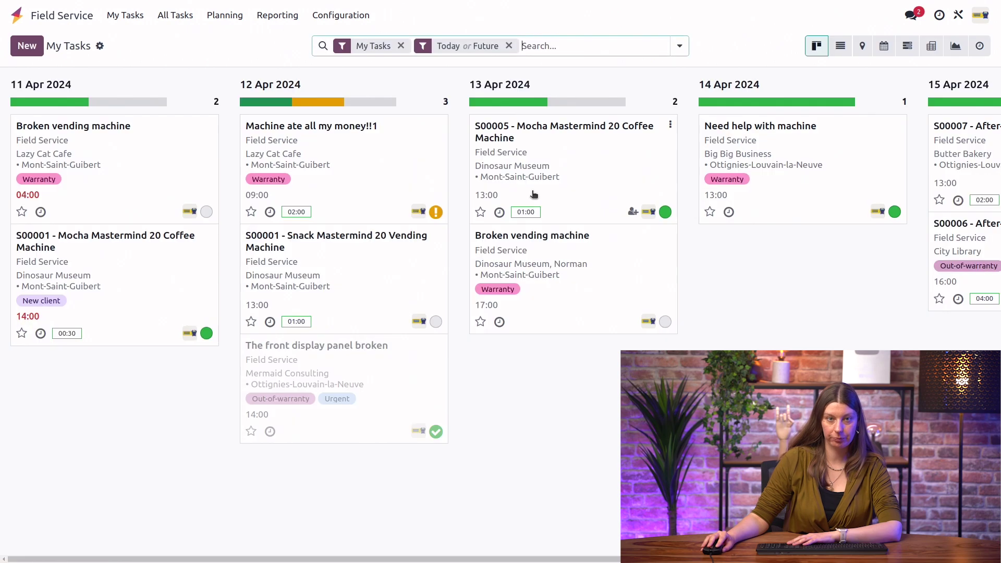
- Enable Worksheet Templates in the Field Service settings and save
{"action": "left_click", "coordinate": [340, 15]}
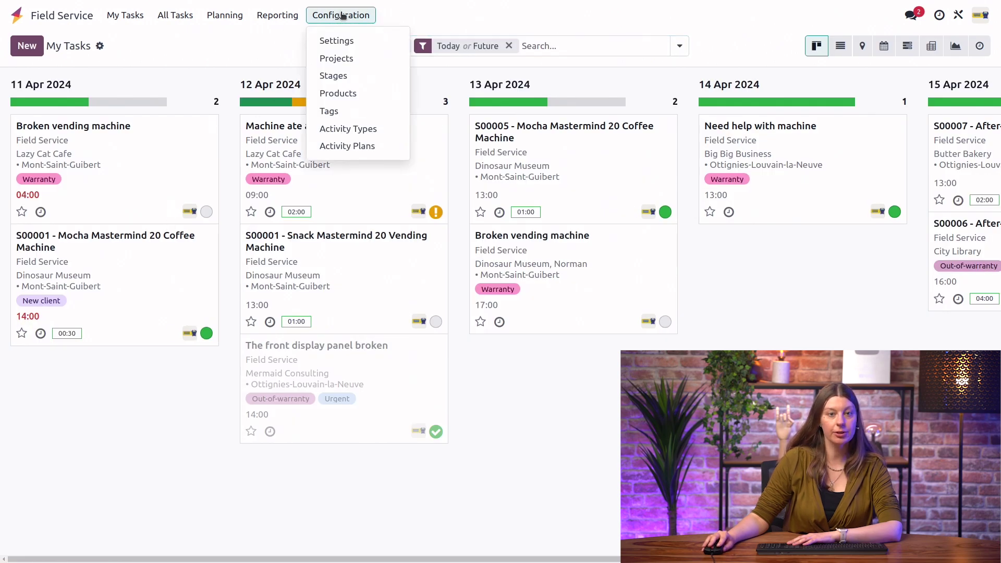
{"action": "left_click", "coordinate": [355, 45]}
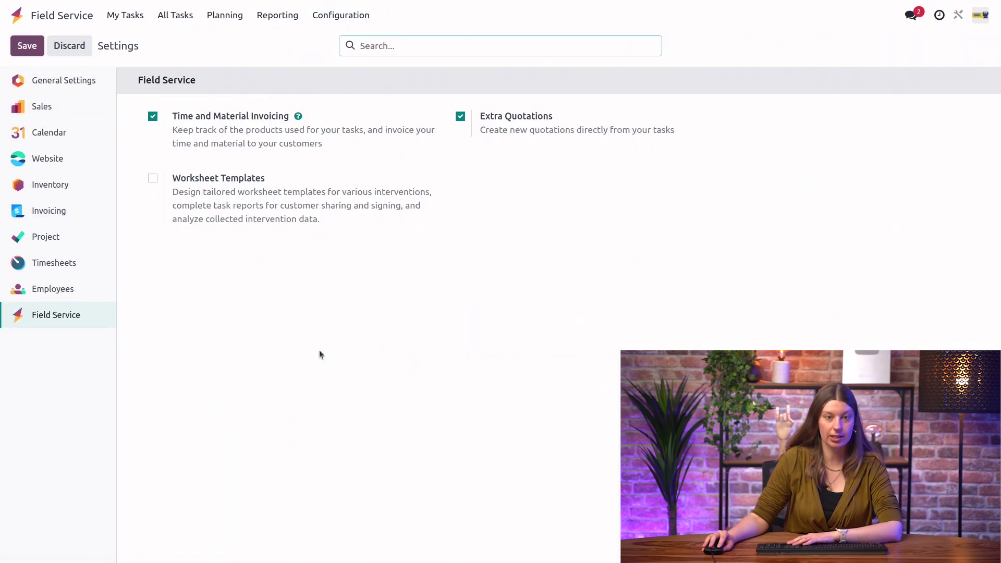
{"action": "left_click", "coordinate": [151, 179]}
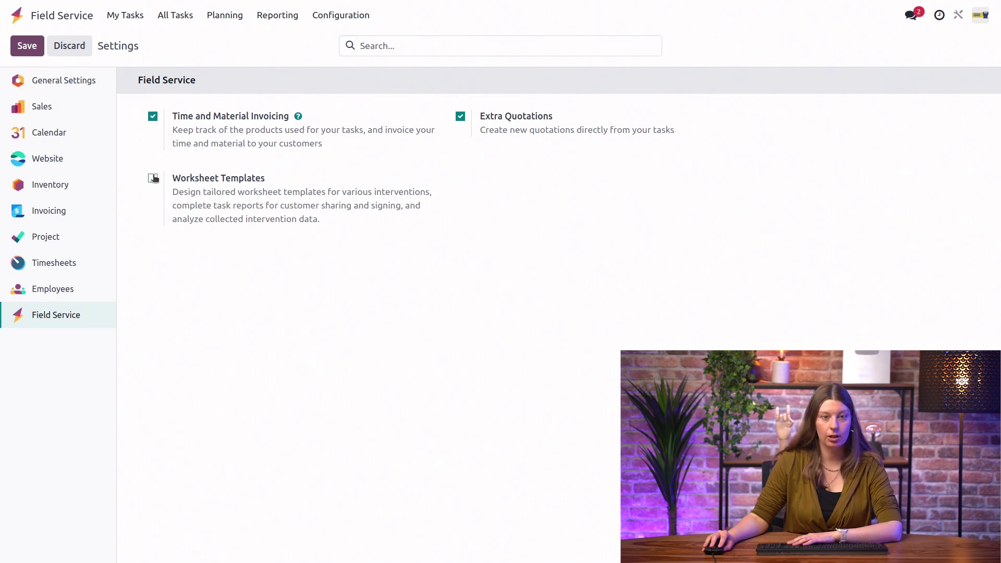
{"action": "left_click", "coordinate": [27, 46]}
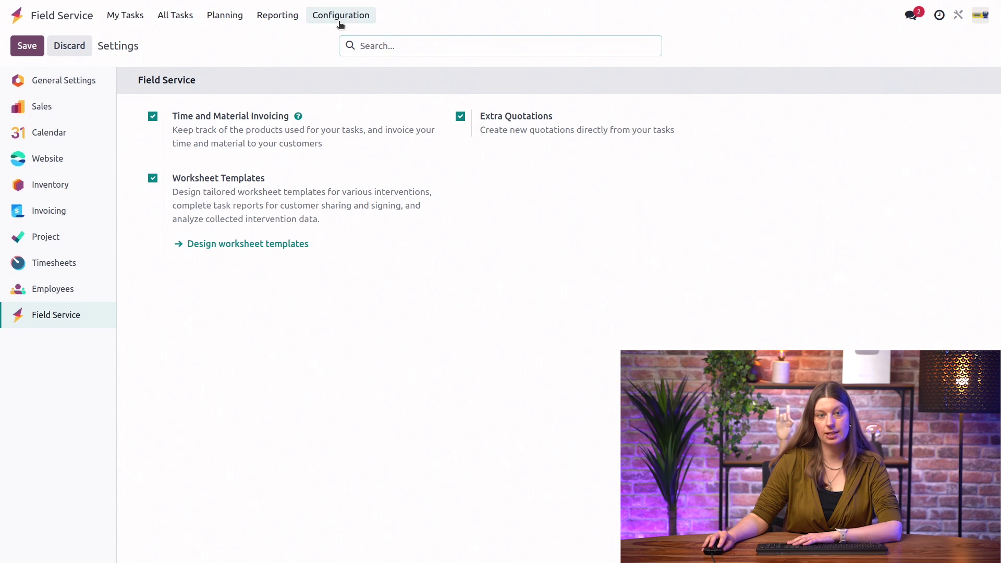
{"action": "left_click", "coordinate": [341, 21]}
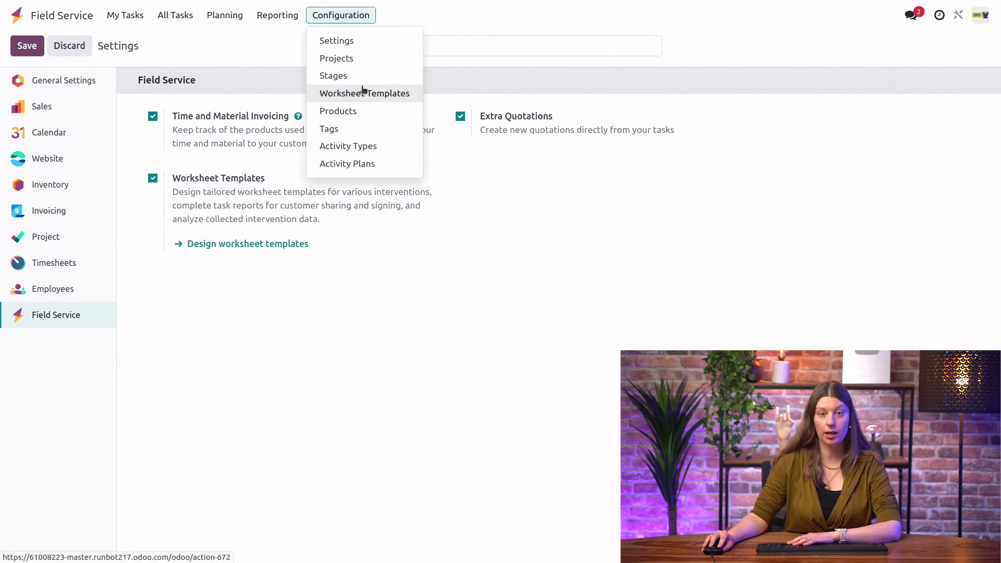
- In the Worksheet Templates list, create a new template and enter its name
{"action": "left_click", "coordinate": [376, 93]}
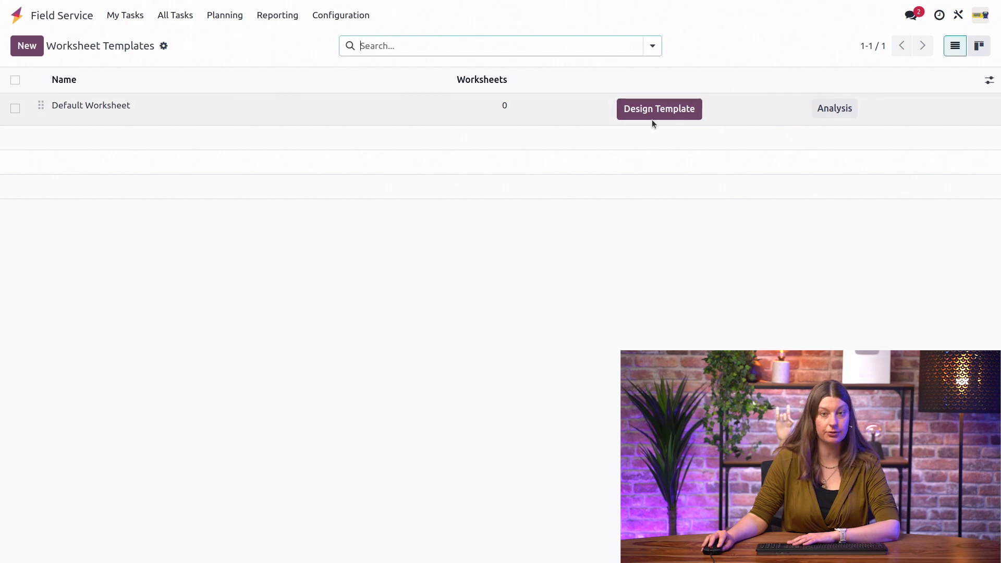
{"action": "left_click", "coordinate": [29, 45]}
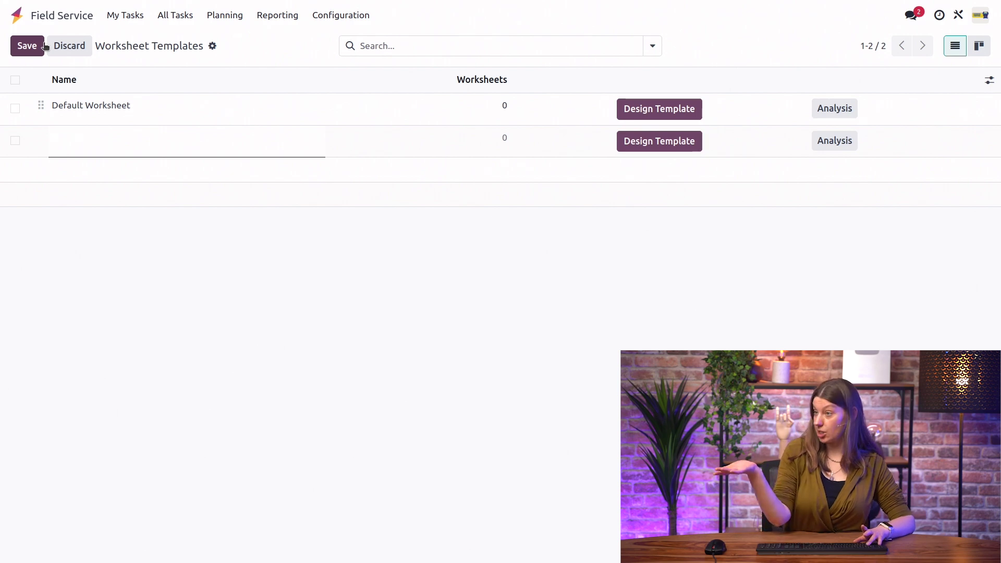
{"action": "type", "text": "Jason's template"}
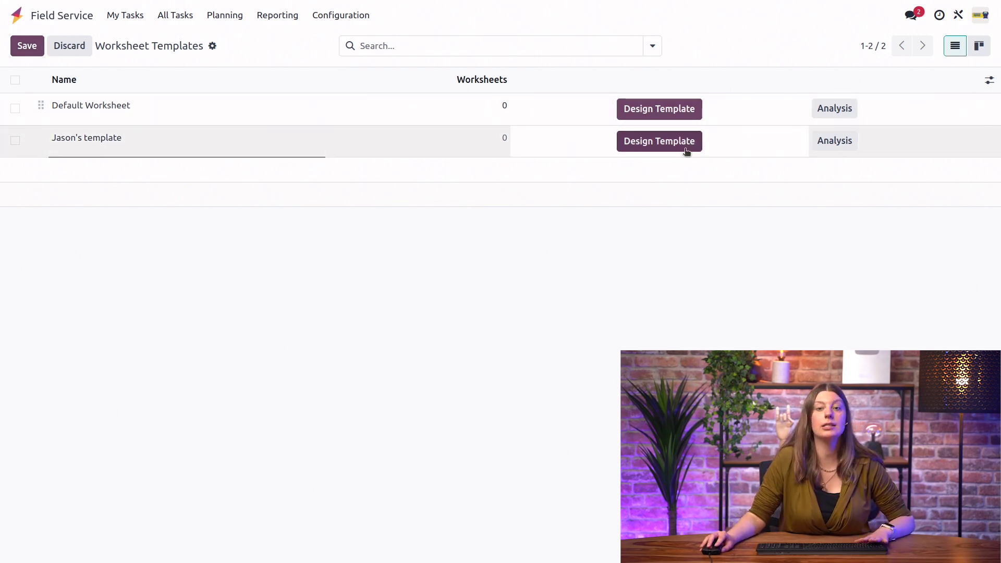
- Design the new template in Studio and drop a Text field above Comments
{"action": "left_click", "coordinate": [686, 152]}
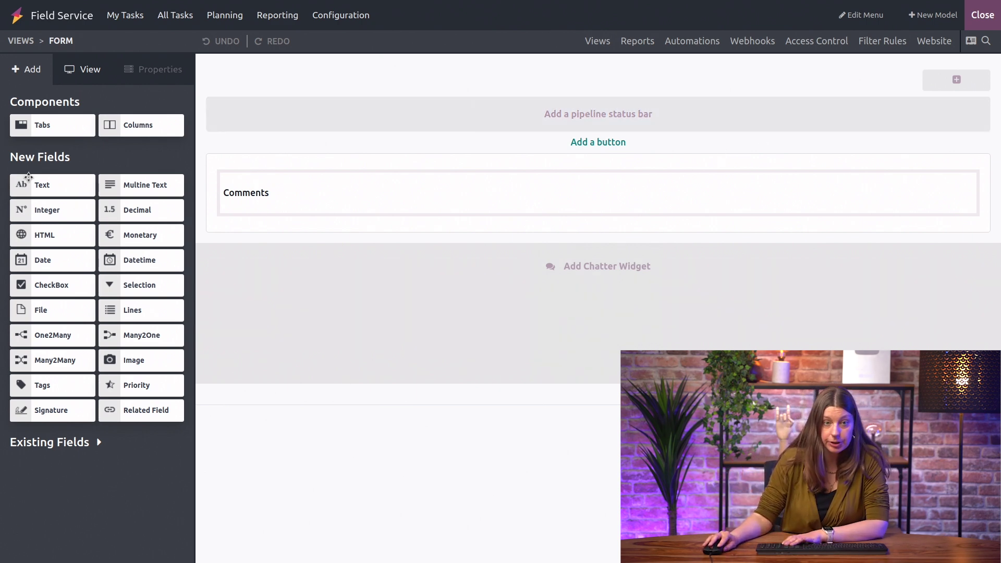
{"action": "left_click_drag", "start_coordinate": [64, 189], "coordinate": [283, 198]}
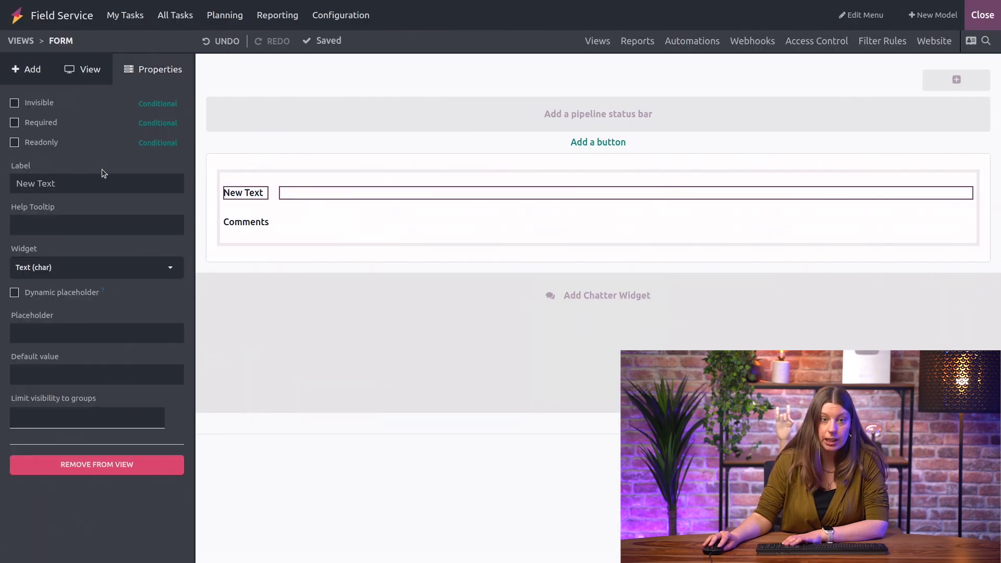
- Relabel the new text field as 'Serial number'
{"action": "left_click", "coordinate": [104, 185]}
{"action": "key", "text": "BackSpace"}
{"action": "key", "text": "BackSpace"}
{"action": "key", "text": "BackSpace"}
{"action": "key", "text": "BackSpace"}
{"action": "key", "text": "BackSpace"}
{"action": "key", "text": "BackSpace"}
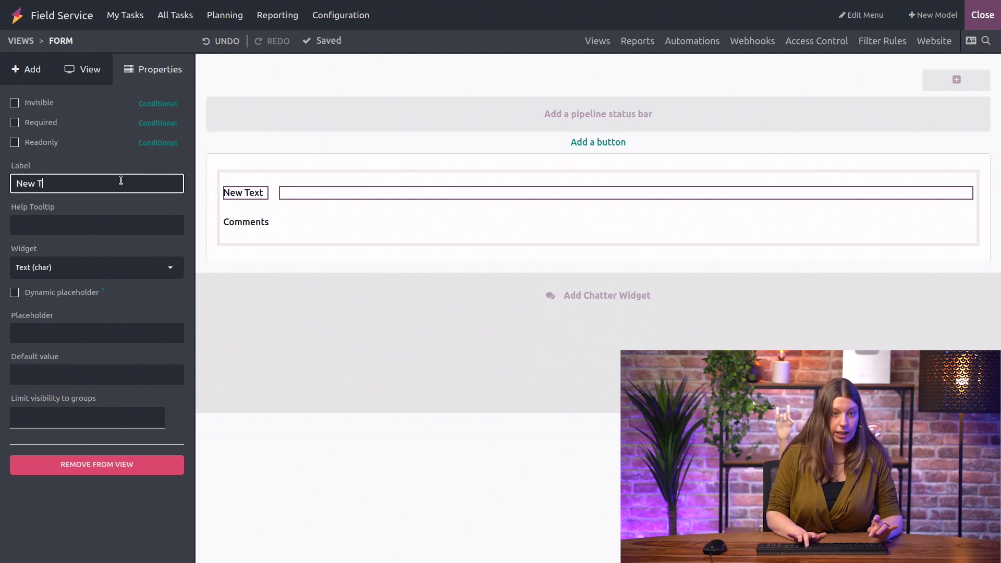
{"action": "key", "text": "BackSpace"}
{"action": "key", "text": "BackSpace"}
{"action": "type", "text": "Serial nu"}
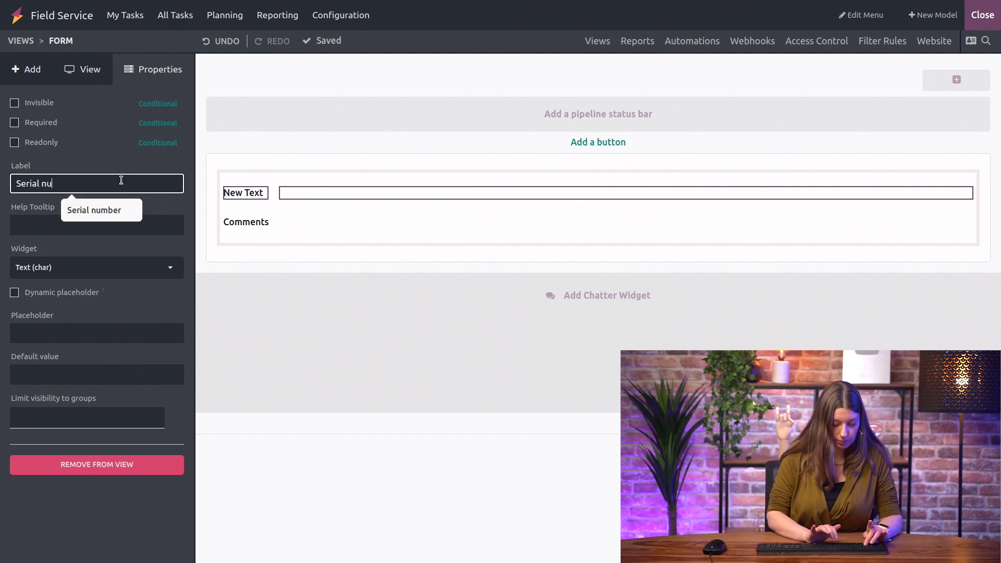
{"action": "type", "text": "mber"}
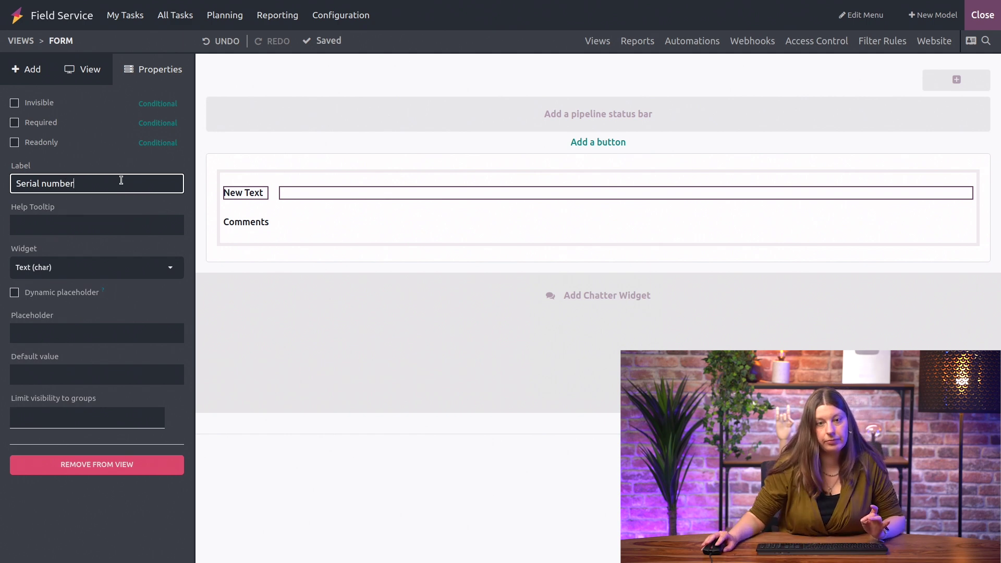
{"action": "left_click", "coordinate": [611, 473]}
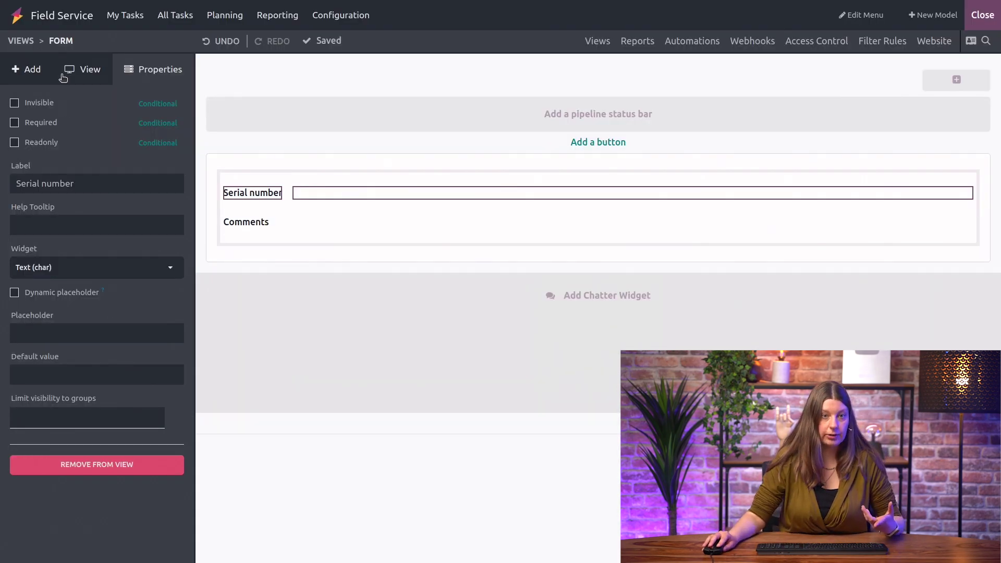
{"action": "left_click", "coordinate": [37, 76]}
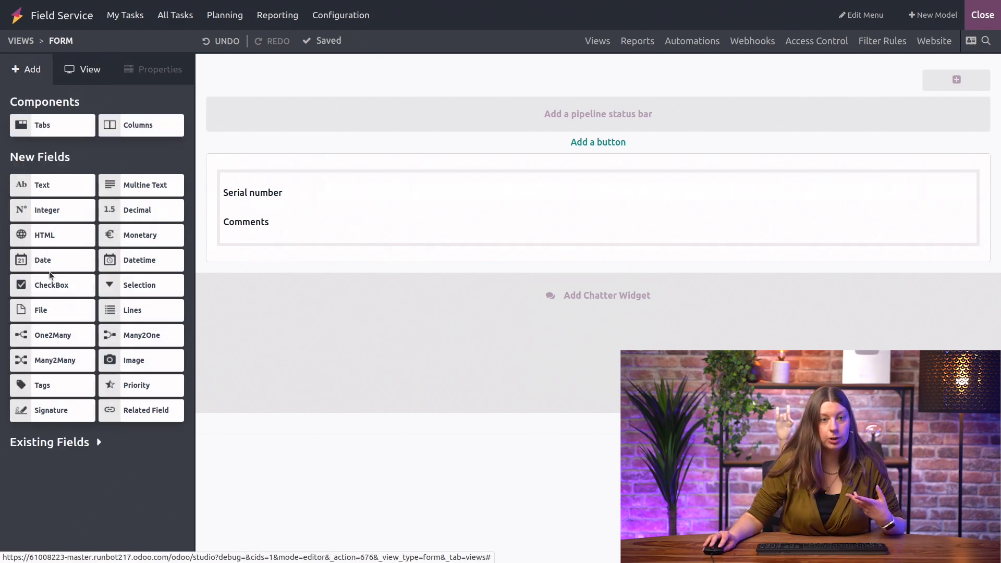
- Add a Date field labelled 'Date' below Serial number, then drop a Selection field below Comments
{"action": "left_click_drag", "start_coordinate": [51, 269], "coordinate": [256, 221]}
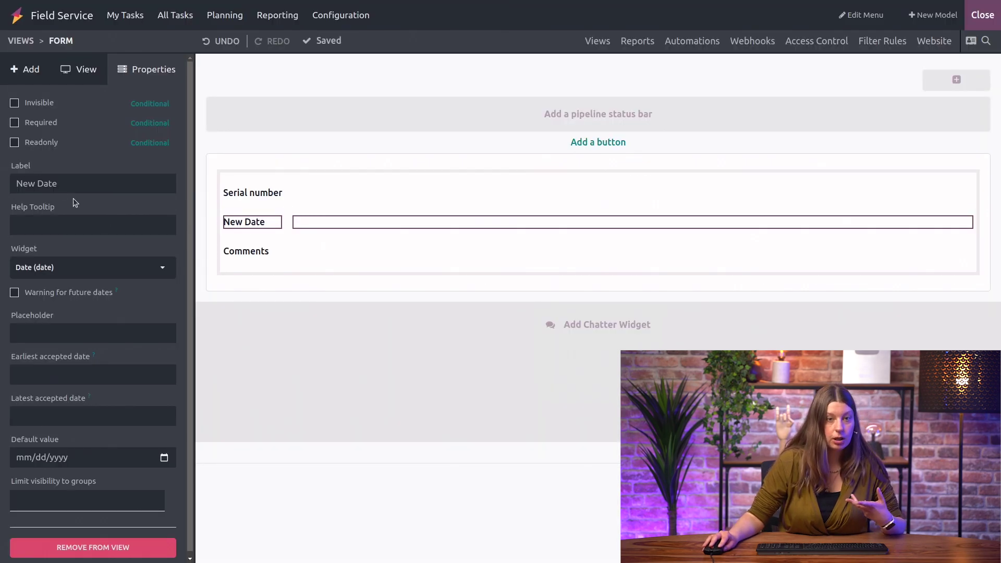
{"action": "left_click", "coordinate": [49, 186]}
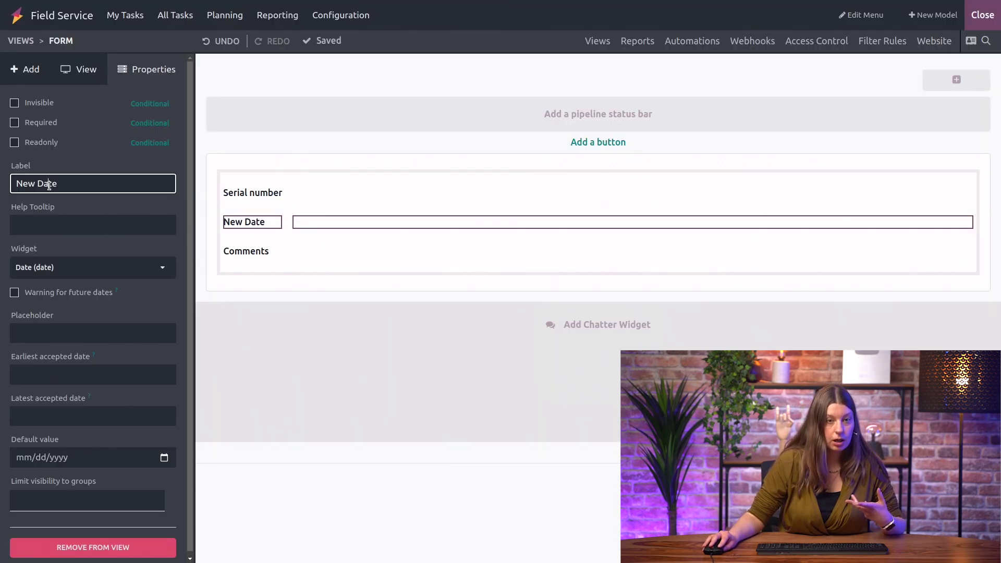
{"action": "key", "text": "BackSpace"}
{"action": "key", "text": "BackSpace"}
{"action": "key", "text": "BackSpace"}
{"action": "key", "text": "BackSpace"}
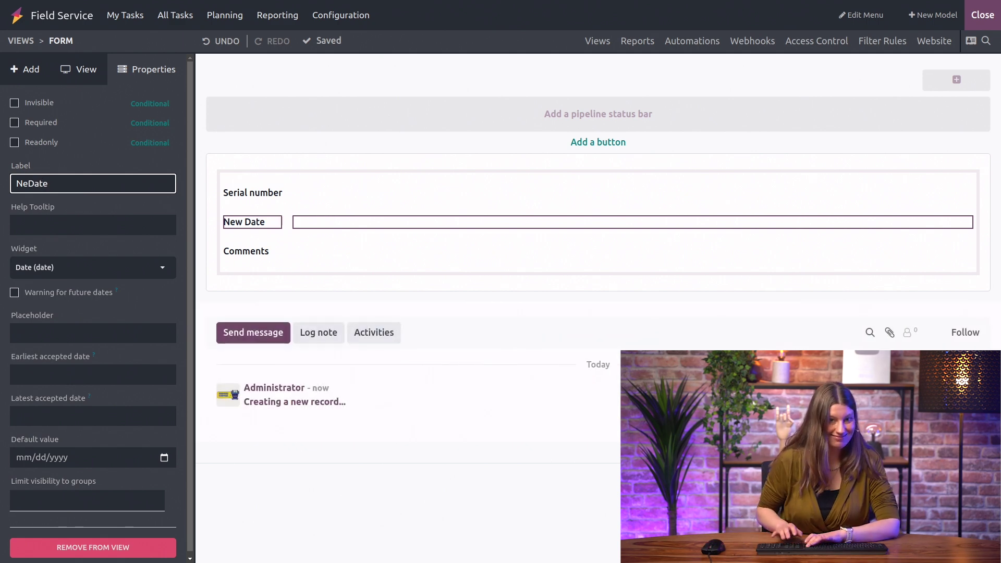
{"action": "left_click", "coordinate": [512, 438]}
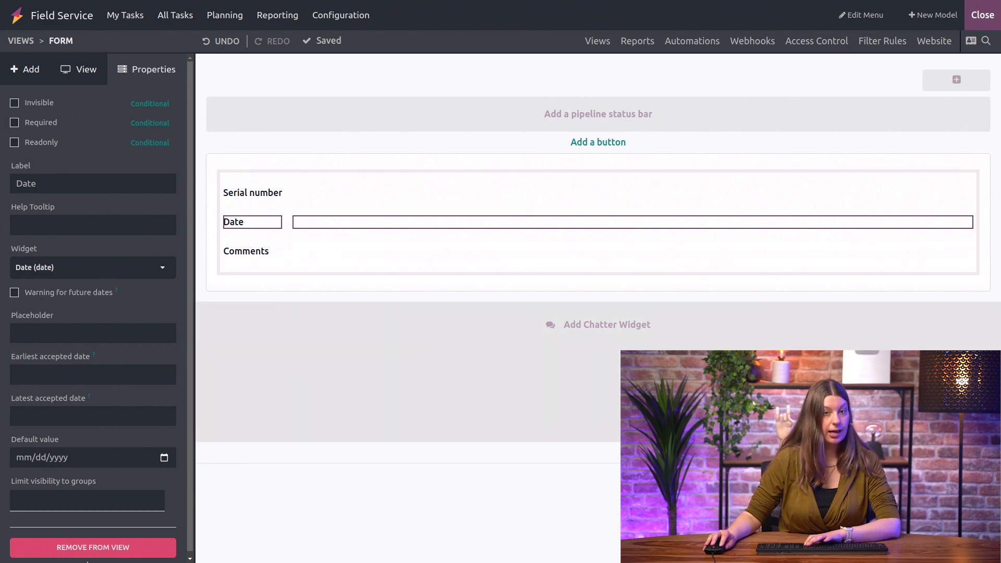
{"action": "left_click", "coordinate": [33, 69]}
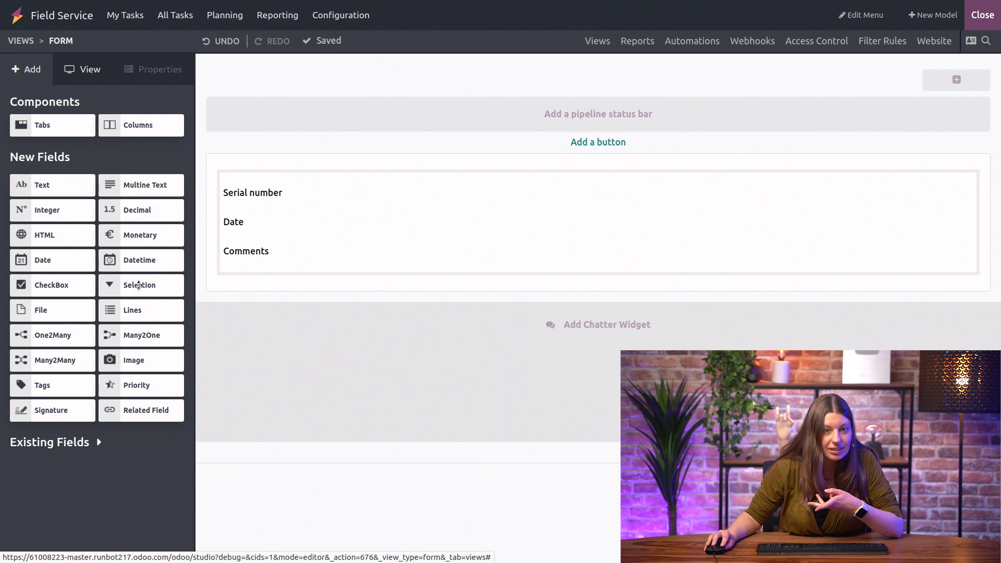
{"action": "left_click_drag", "start_coordinate": [143, 284], "coordinate": [273, 290]}
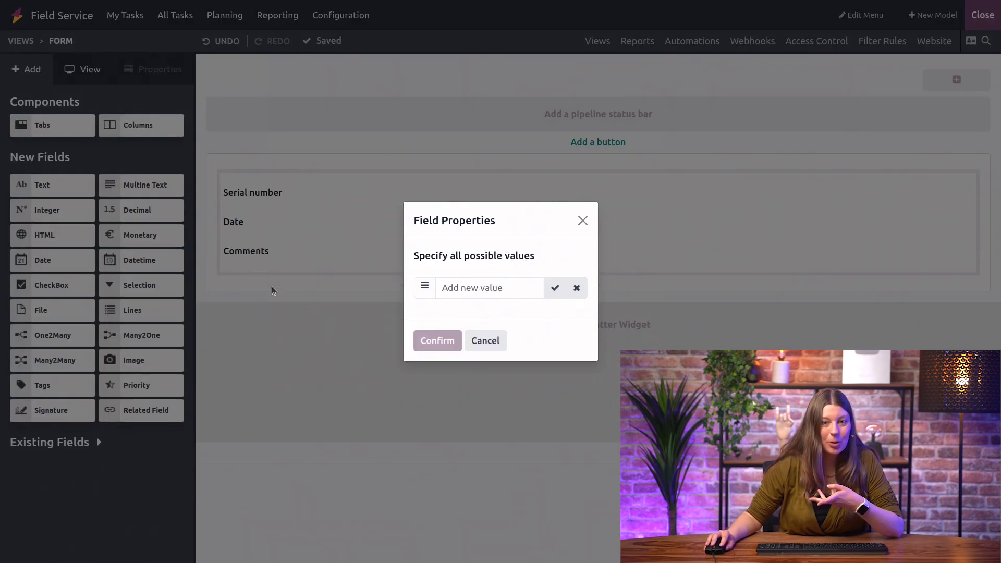
- Give the selection field the options 'Warranty' and 'Out-of-warranty'
{"action": "left_click", "coordinate": [493, 279]}
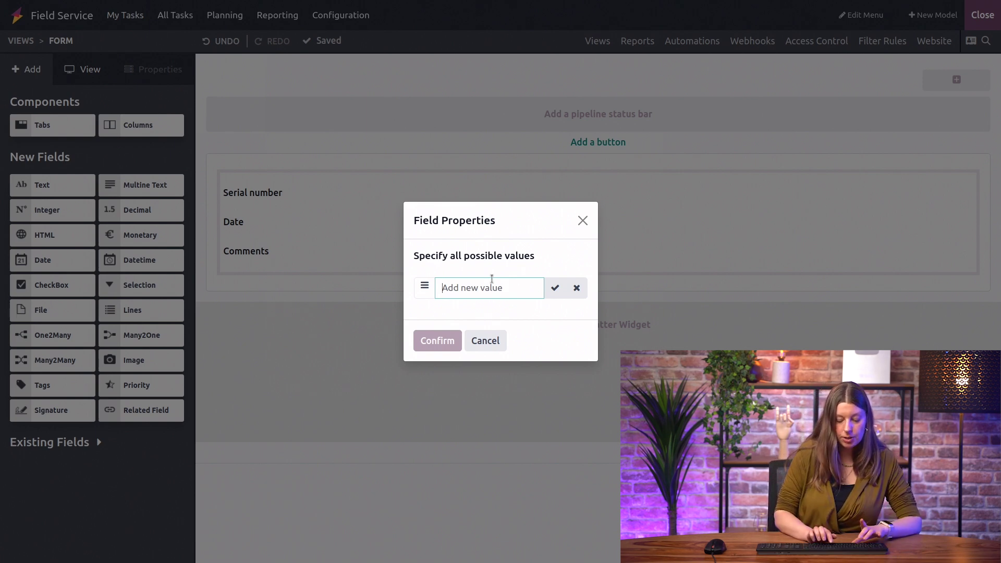
{"action": "type", "text": "Warranty"}
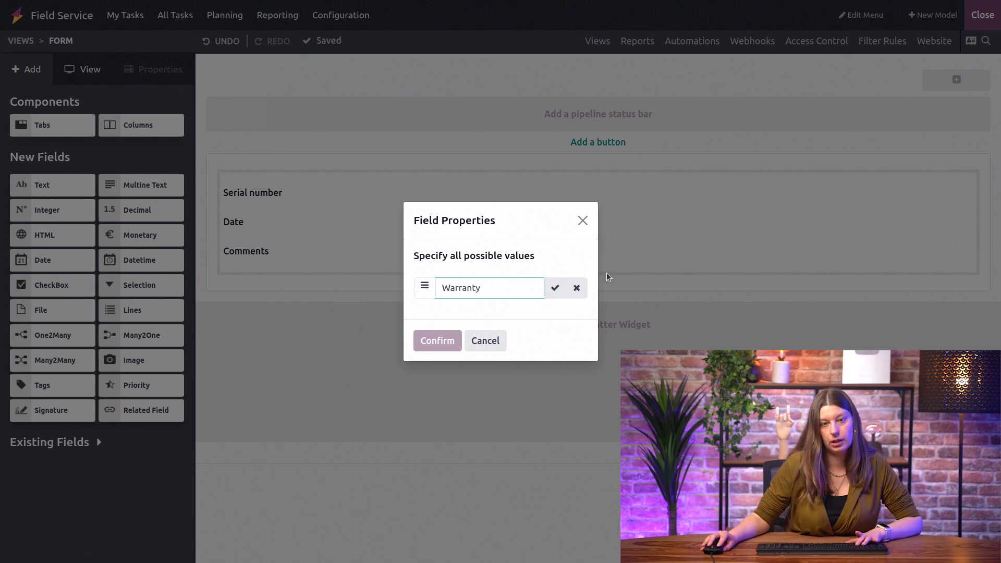
{"action": "left_click", "coordinate": [555, 288]}
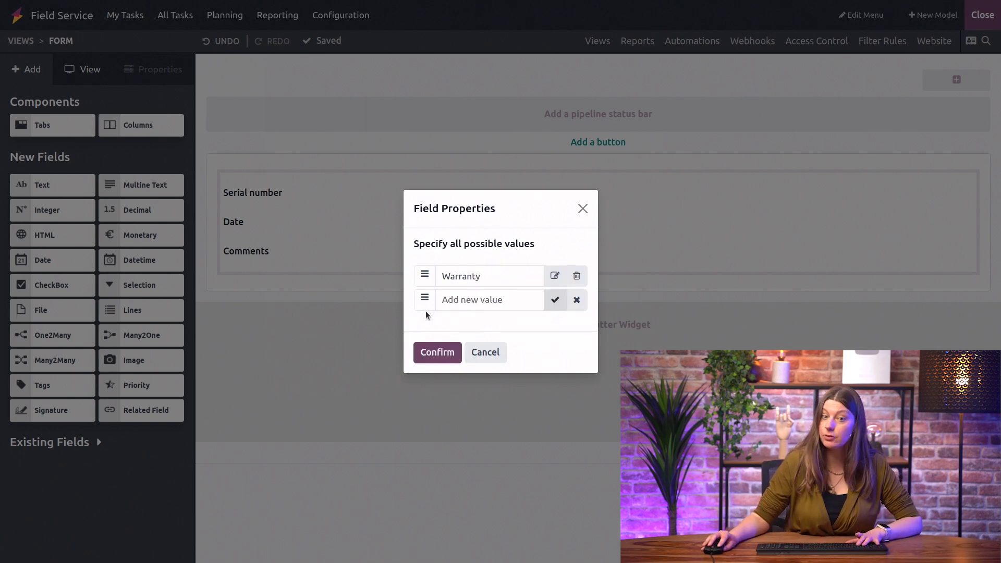
{"action": "left_click", "coordinate": [463, 298]}
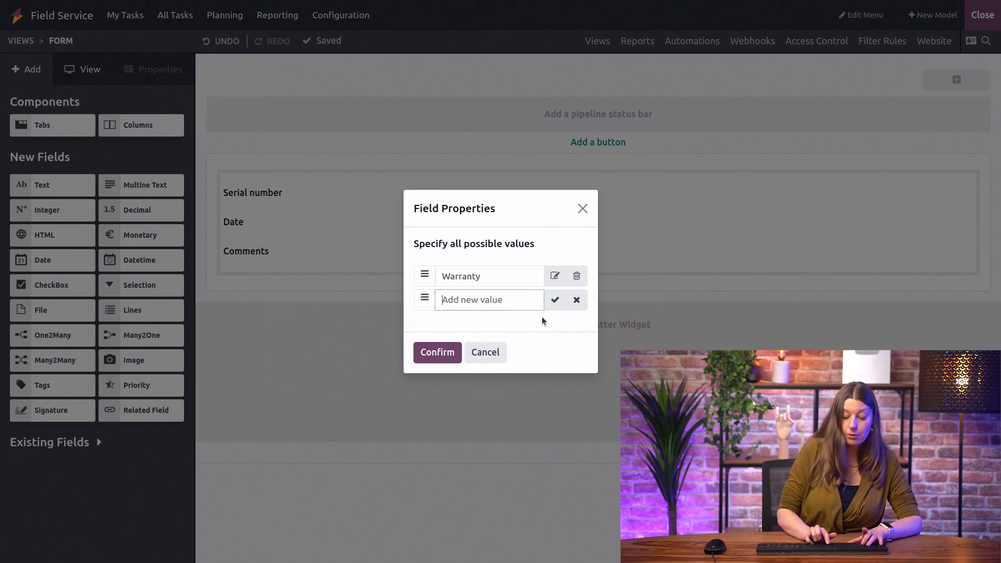
{"action": "type", "text": "Out-of-"}
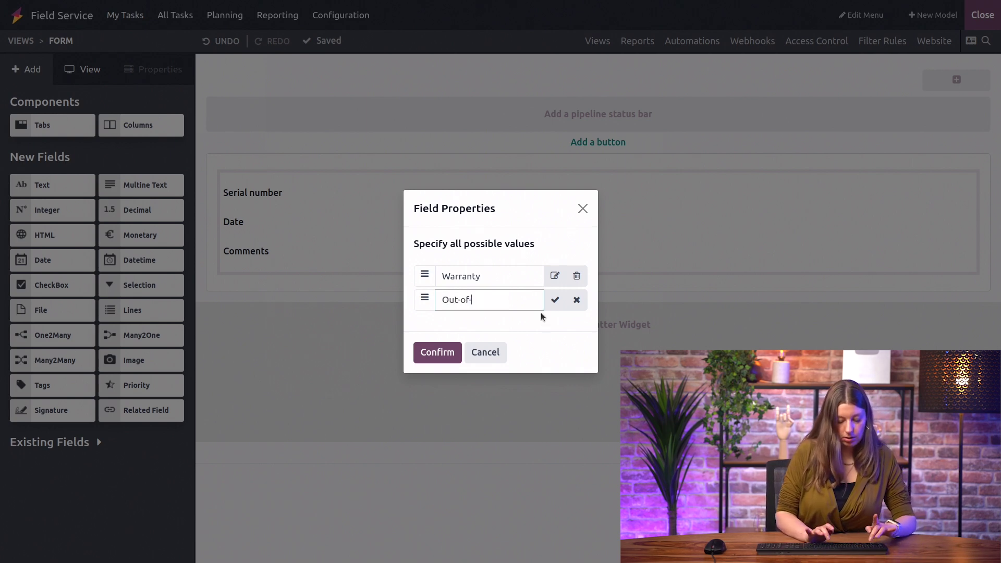
{"action": "type", "text": "warranty"}
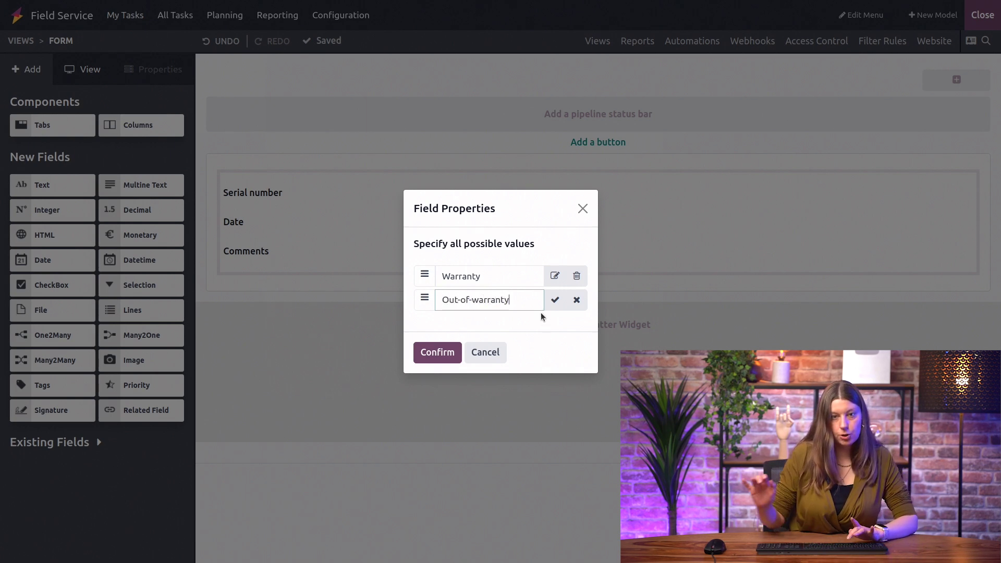
{"action": "left_click", "coordinate": [446, 351]}
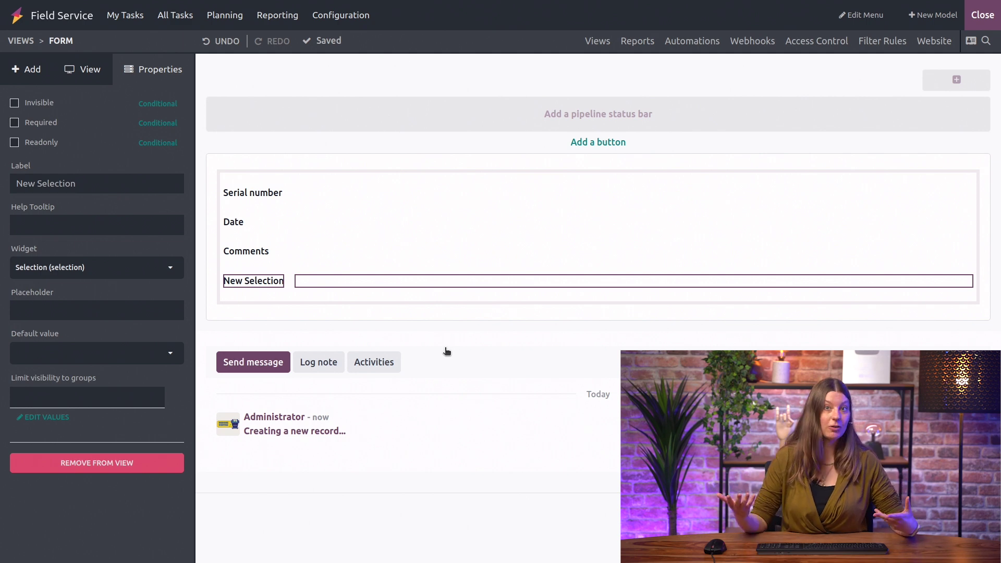
- Rename the selection field's label to 'Status'
{"action": "left_click", "coordinate": [100, 178]}
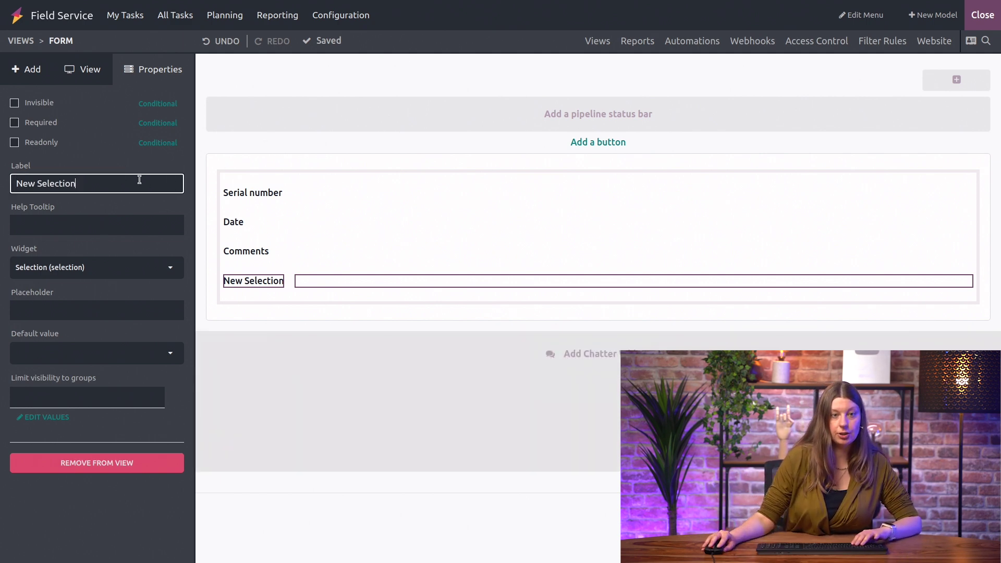
{"action": "key", "text": "ctrl+a"}
{"action": "type", "text": "St"}
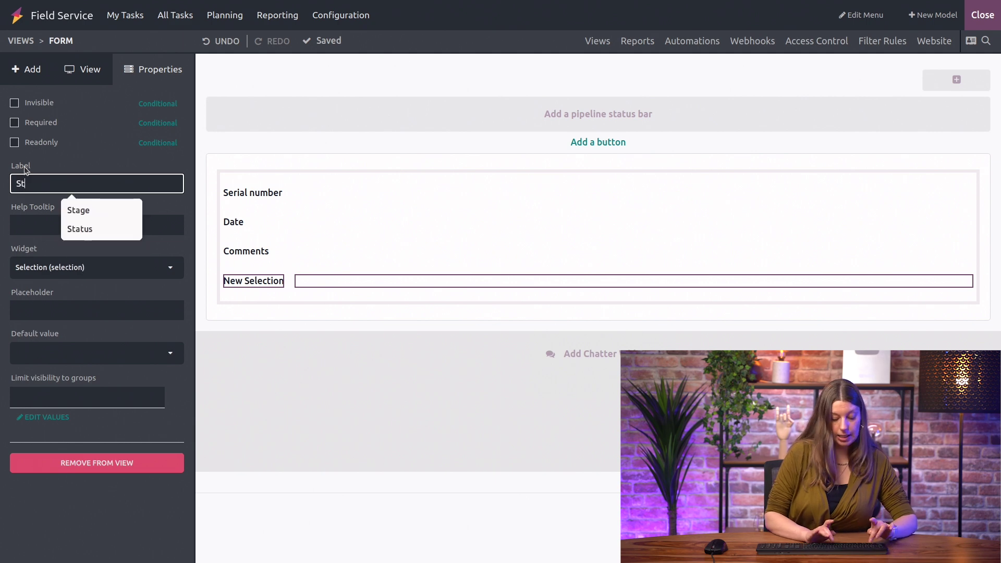
{"action": "type", "text": "atus"}
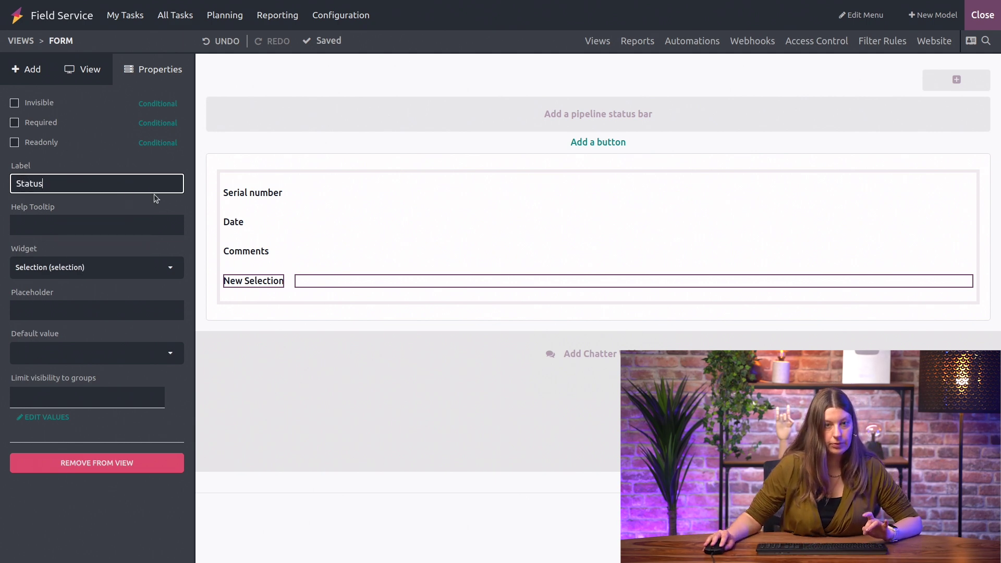
{"action": "left_click", "coordinate": [340, 403]}
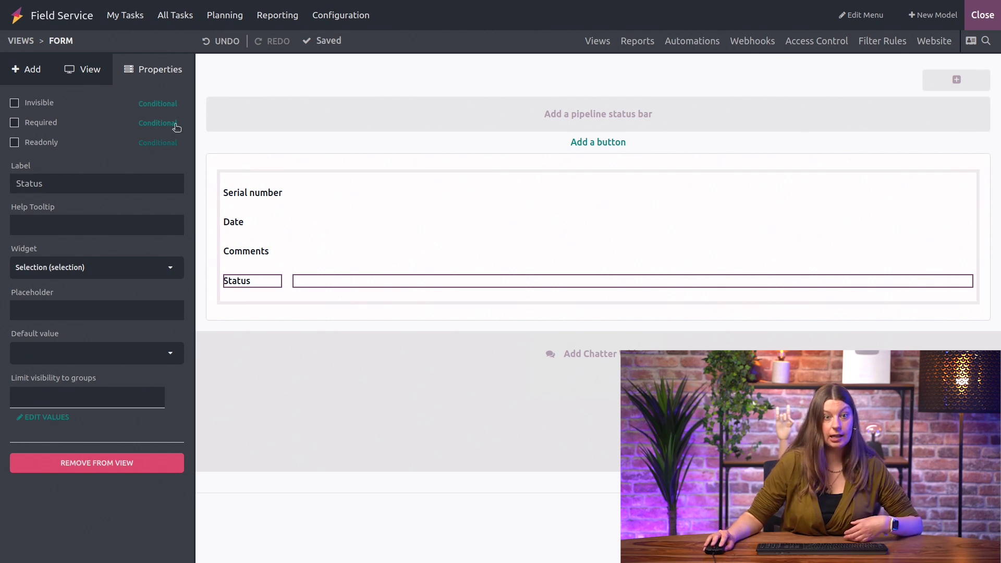
- Add a checkbox field labelled 'Completed' below Status
{"action": "left_click", "coordinate": [23, 69]}
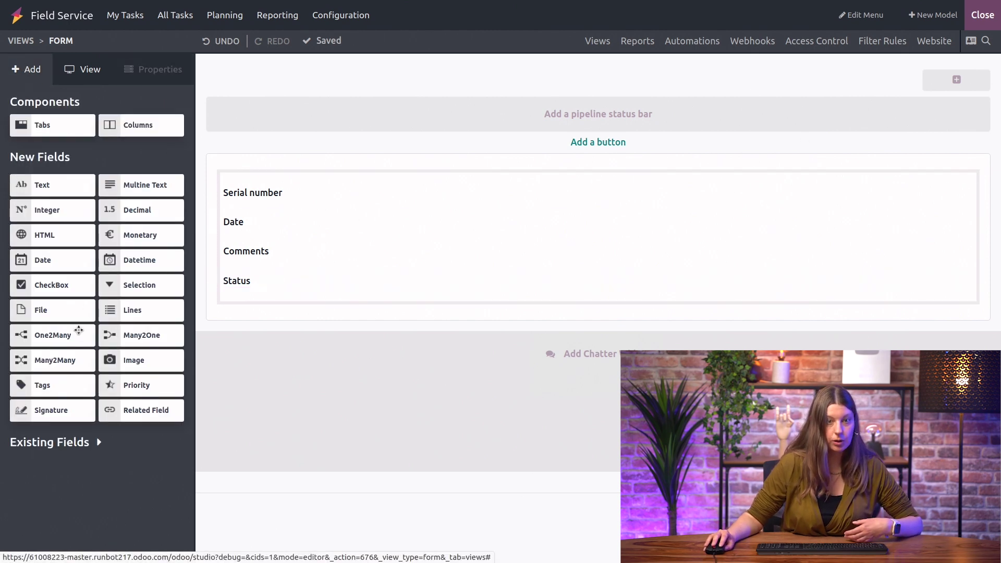
{"action": "left_click_drag", "start_coordinate": [80, 284], "coordinate": [277, 312]}
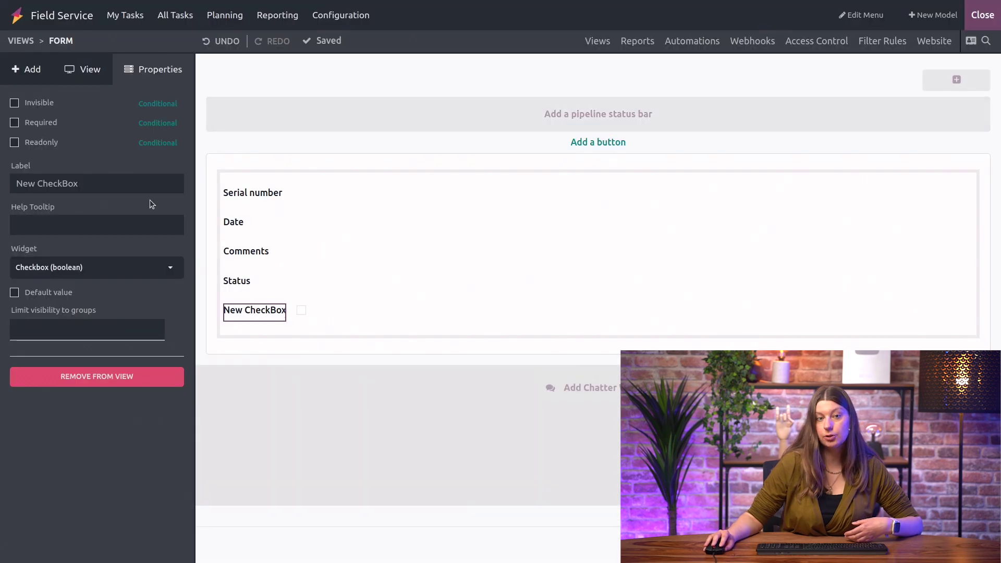
{"action": "left_click_drag", "start_coordinate": [139, 177], "coordinate": [3, 172]}
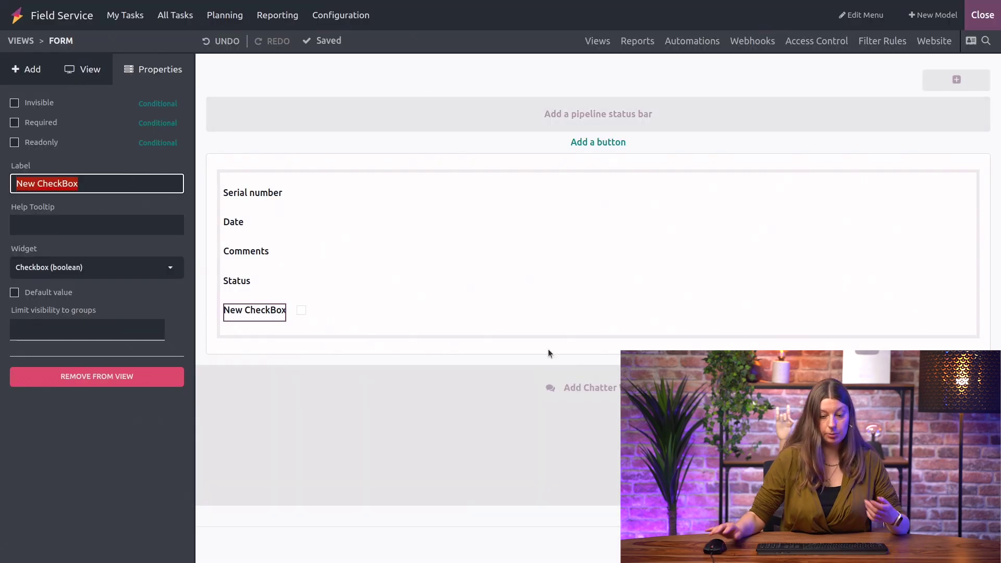
{"action": "key", "text": "BackSpace"}
{"action": "type", "text": "Con"}
{"action": "key", "text": "BackSpace"}
{"action": "key", "text": "BackSpace"}
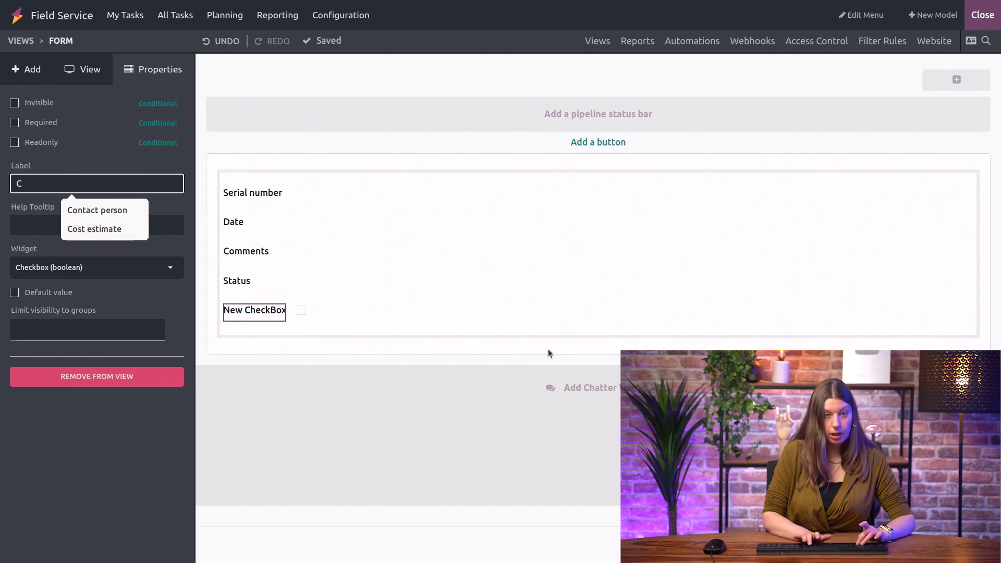
{"action": "key", "text": "BackSpace"}
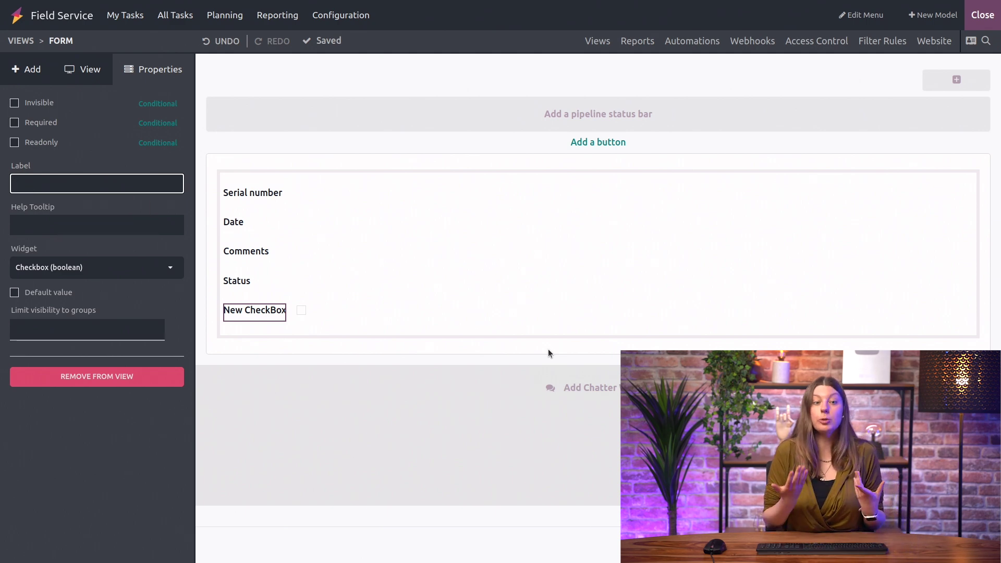
{"action": "type", "text": "Completed"}
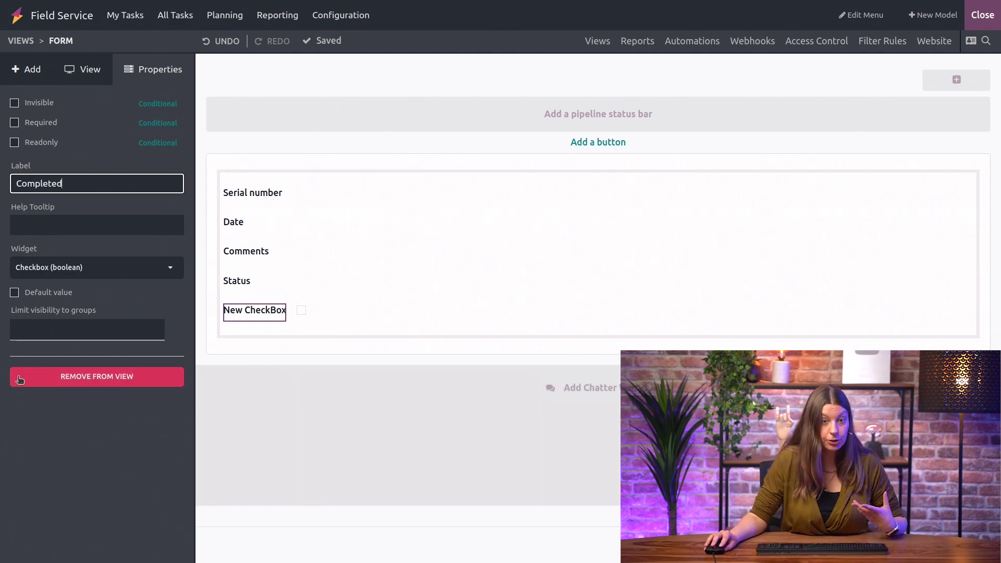
{"action": "left_click", "coordinate": [308, 340]}
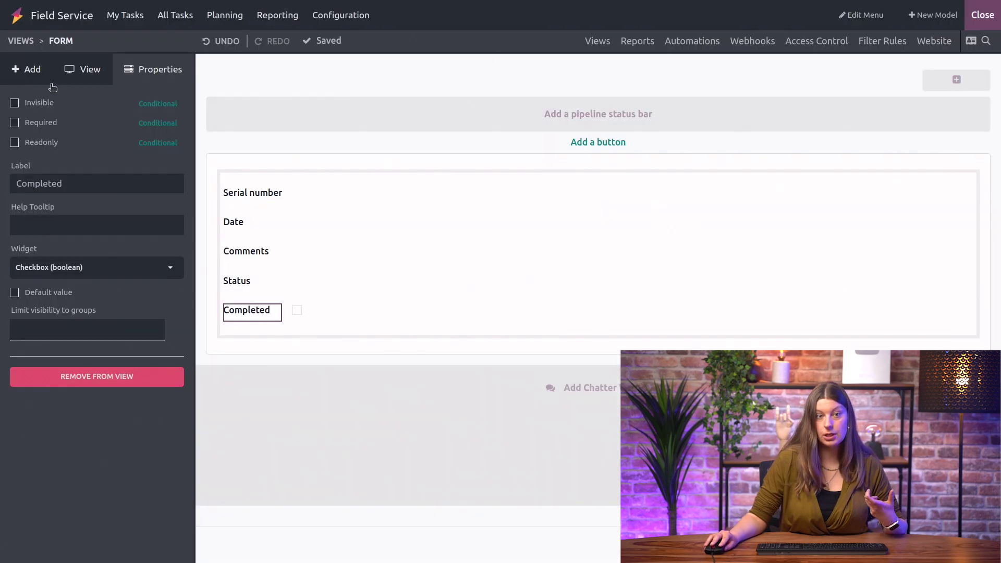
- Add a 'Signature' field below Completed and exit Studio
{"action": "left_click", "coordinate": [31, 75]}
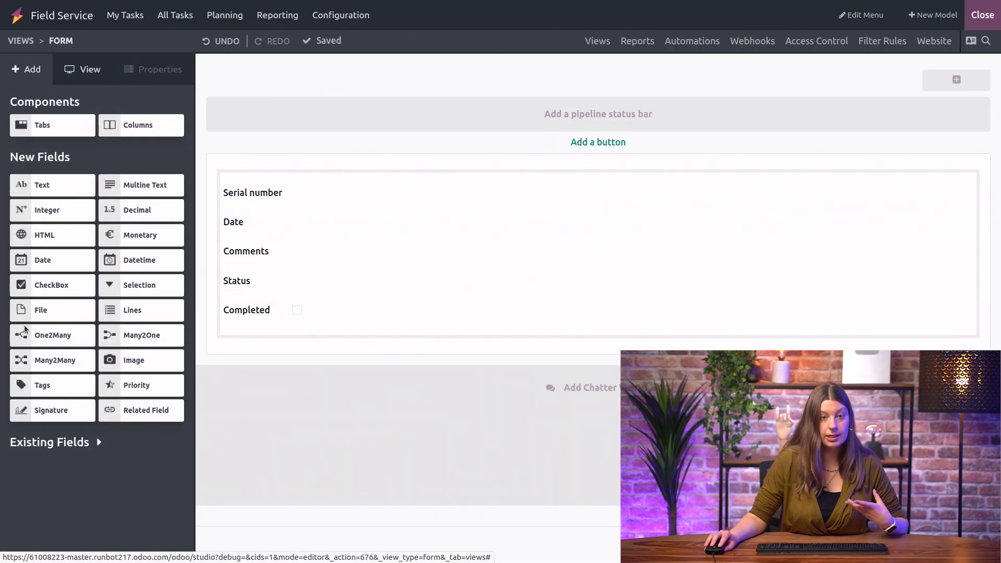
{"action": "mouse_move", "coordinate": [52, 412]}
{"action": "left_mouse_down"}
{"action": "mouse_move", "coordinate": [327, 355]}
{"action": "mouse_move", "coordinate": [355, 336]}
{"action": "mouse_move", "coordinate": [345, 339]}
{"action": "left_mouse_up"}
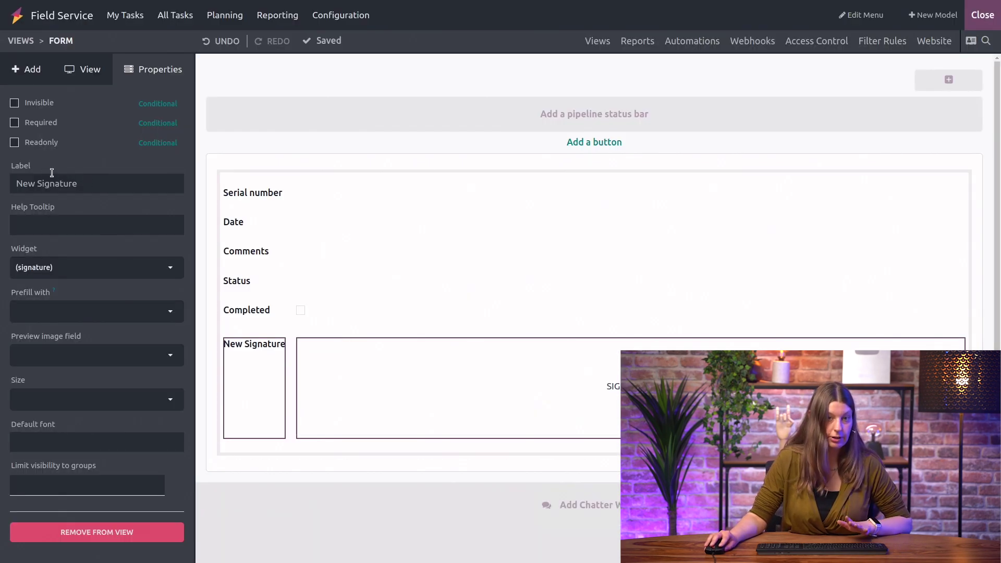
{"action": "left_click", "coordinate": [44, 179]}
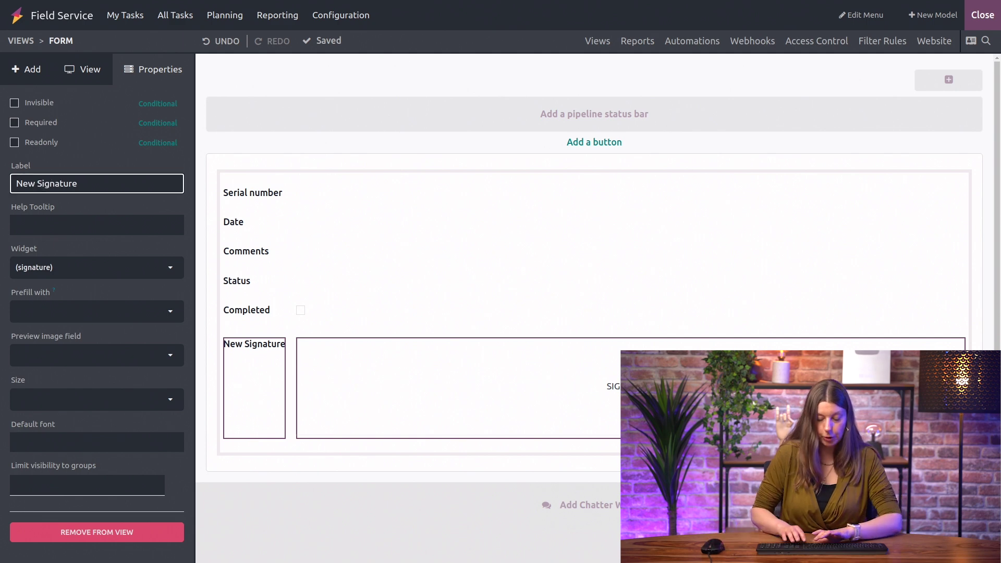
{"action": "key", "text": "Delete"}
{"action": "key", "text": "BackSpace"}
{"action": "key", "text": "BackSpace"}
{"action": "key", "text": "BackSpace"}
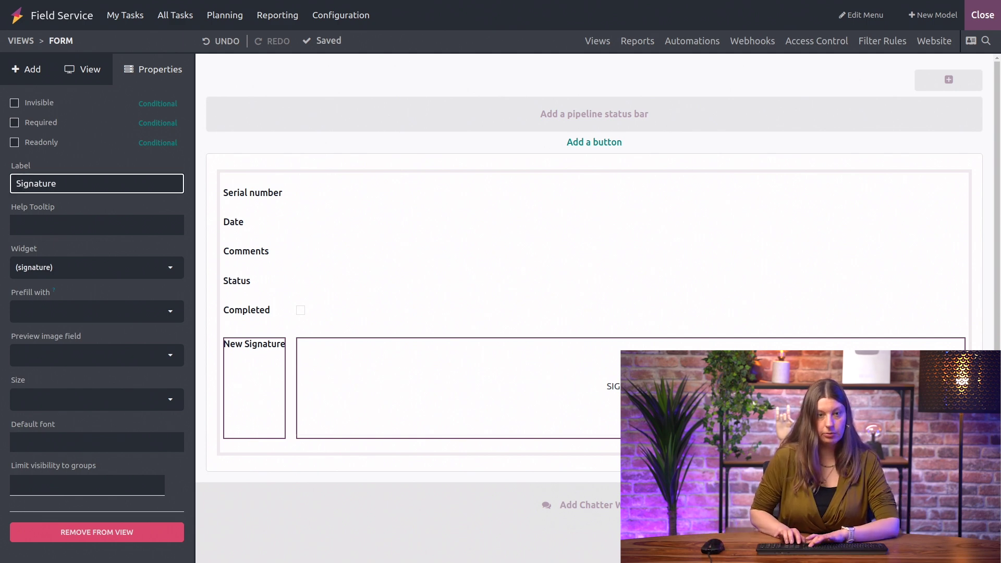
{"action": "left_click", "coordinate": [397, 482]}
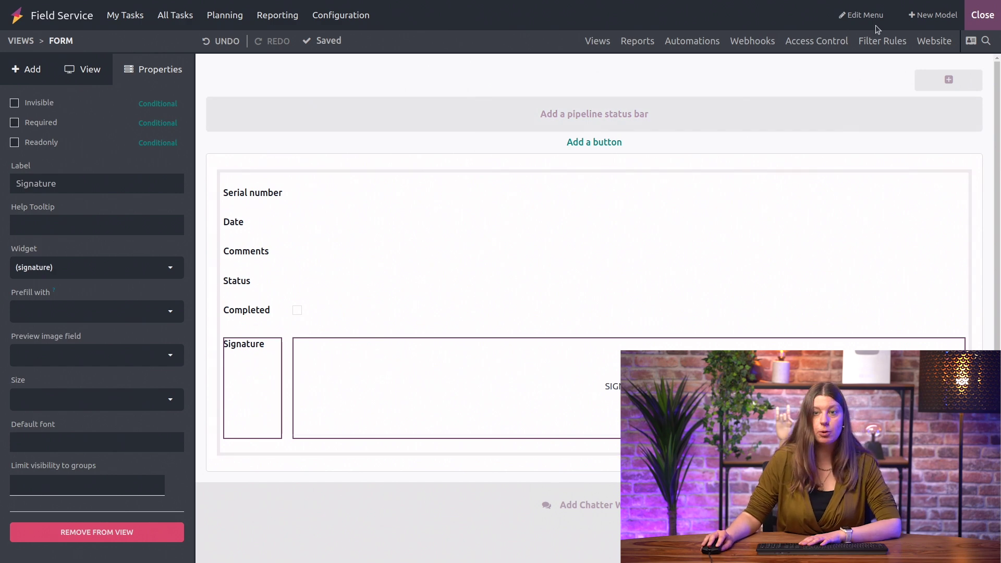
{"action": "left_click", "coordinate": [982, 26]}
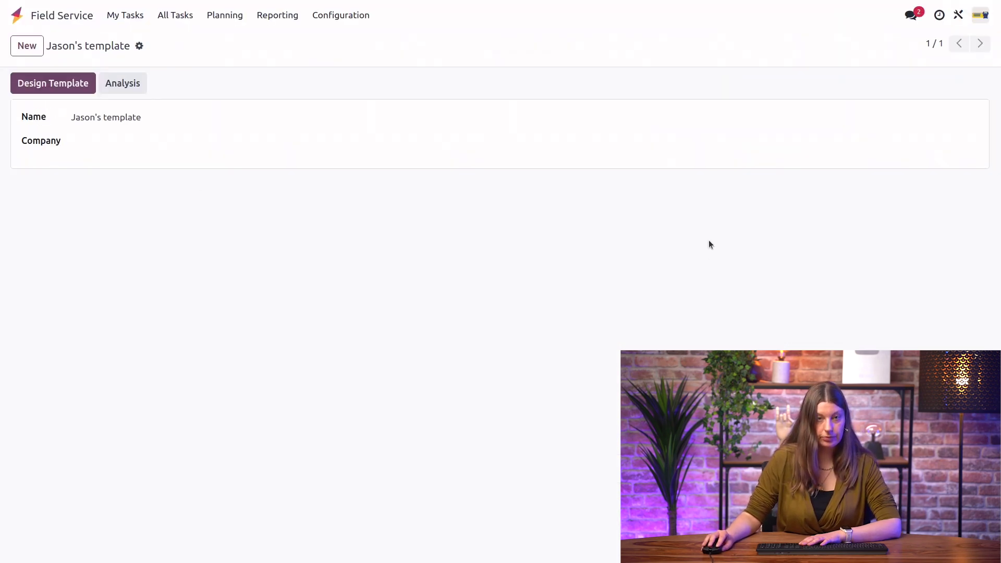
- Open the S00005 - Mocha Mastermind 20 Coffee Machine task from My Tasks
{"action": "left_click", "coordinate": [133, 13]}
{"action": "left_click", "coordinate": [153, 38]}
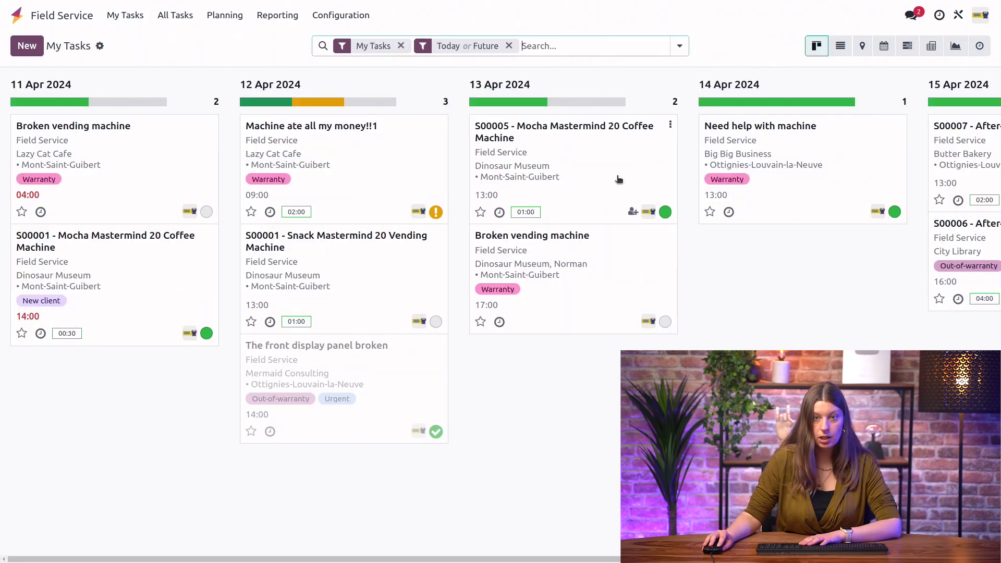
{"action": "left_click", "coordinate": [586, 172]}
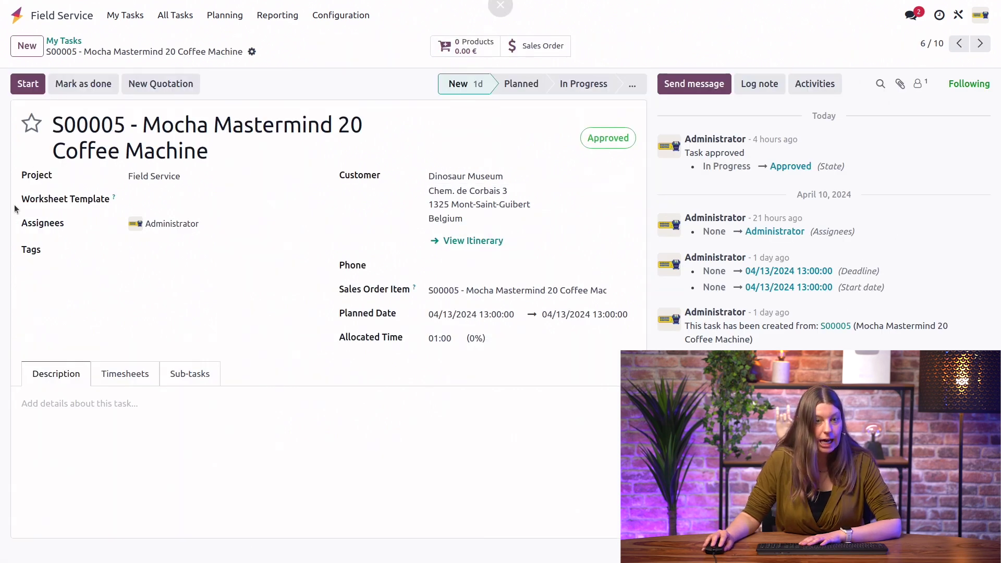
- Give the S00005 Mocha Mastermind 20 Coffee Machine task the custom worksheet template and open its worksheet
{"action": "left_click", "coordinate": [170, 204]}
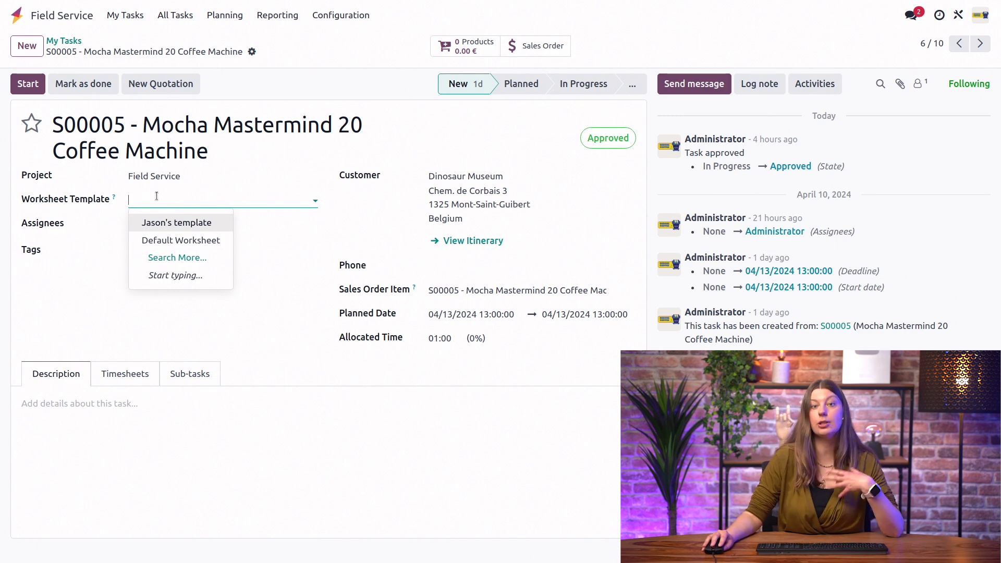
{"action": "left_click", "coordinate": [203, 222]}
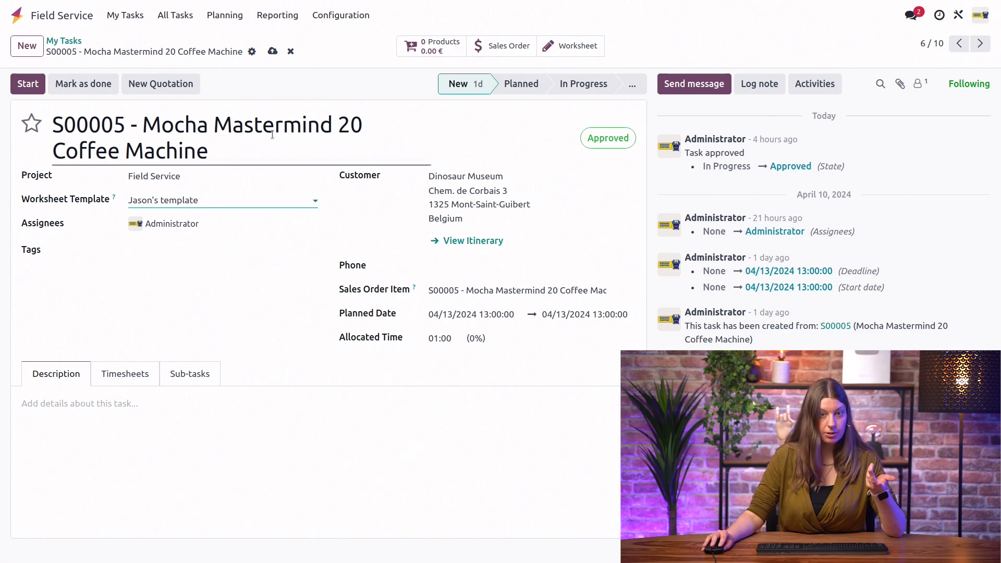
{"action": "left_click", "coordinate": [570, 47]}
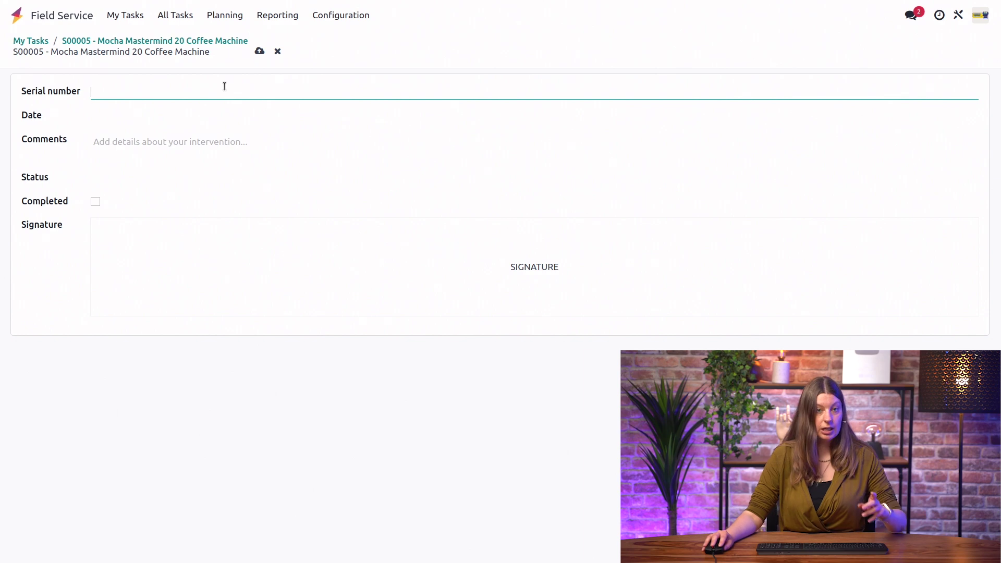
- Fill the worksheet with serial number 123455 and date 04/18/2024, and tick Completed with Status left blank
{"action": "type", "text": "55"}
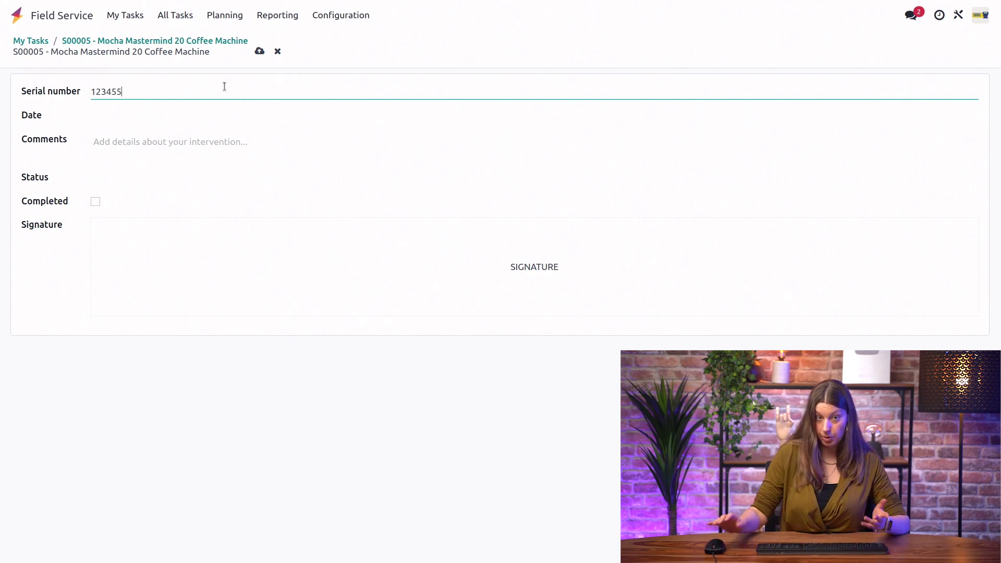
{"action": "left_click", "coordinate": [178, 119]}
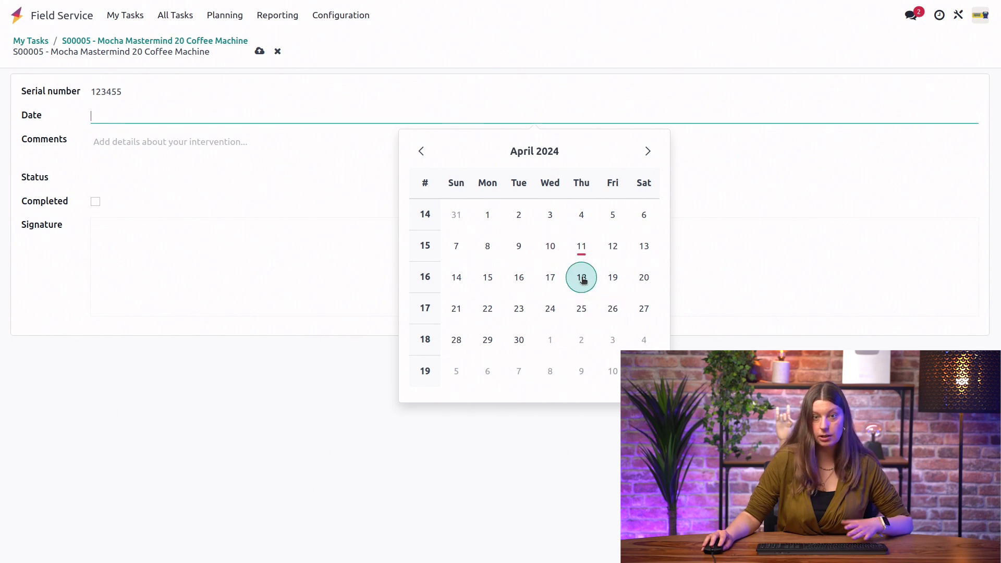
{"action": "left_click", "coordinate": [582, 278]}
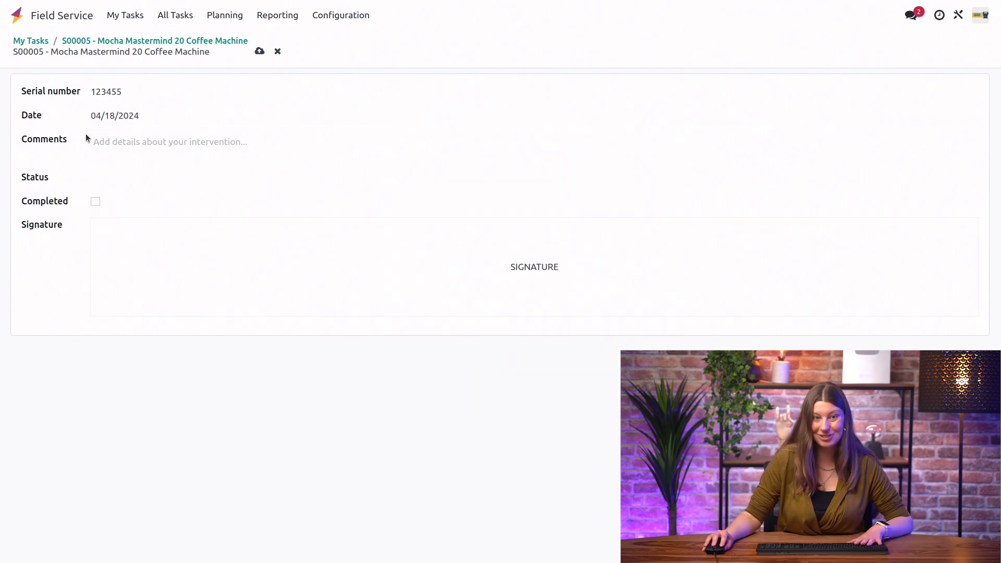
{"action": "left_click", "coordinate": [116, 142]}
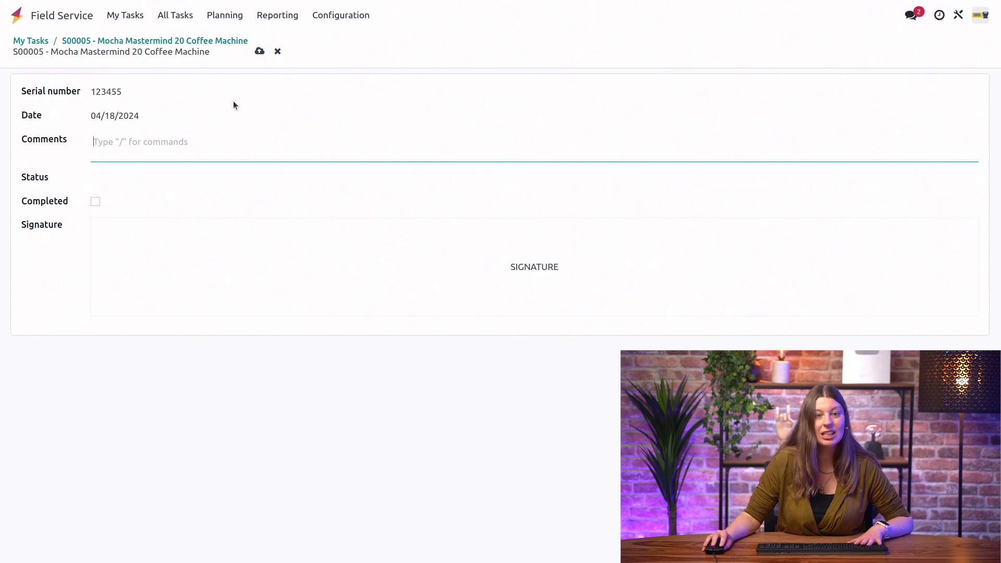
{"action": "left_click", "coordinate": [123, 179]}
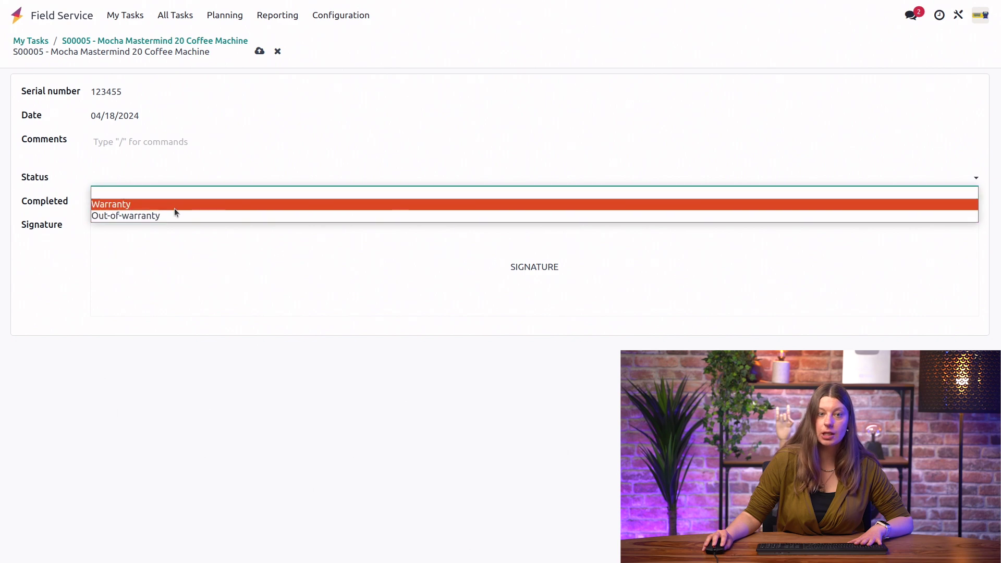
{"action": "left_click", "coordinate": [169, 311]}
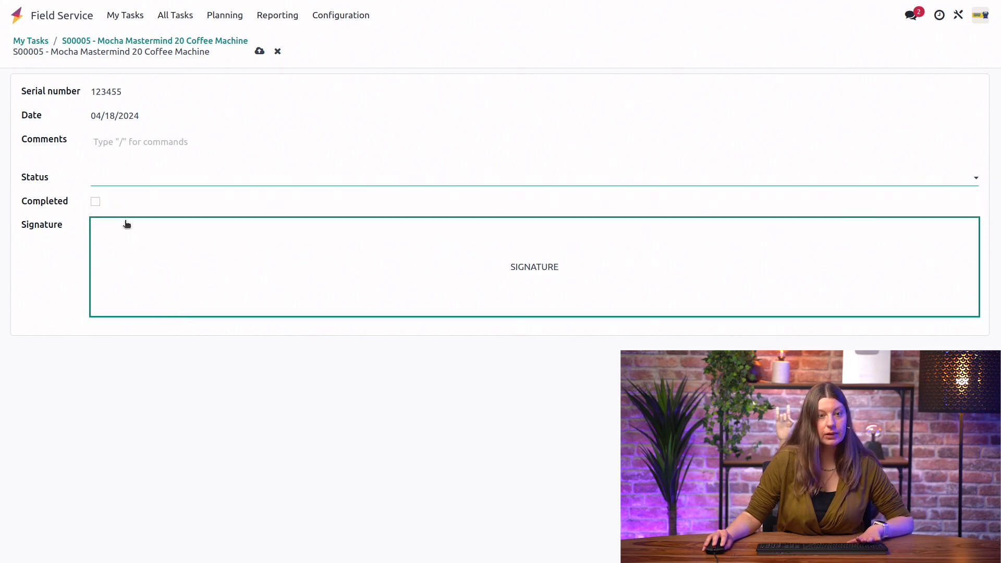
{"action": "left_click", "coordinate": [96, 201]}
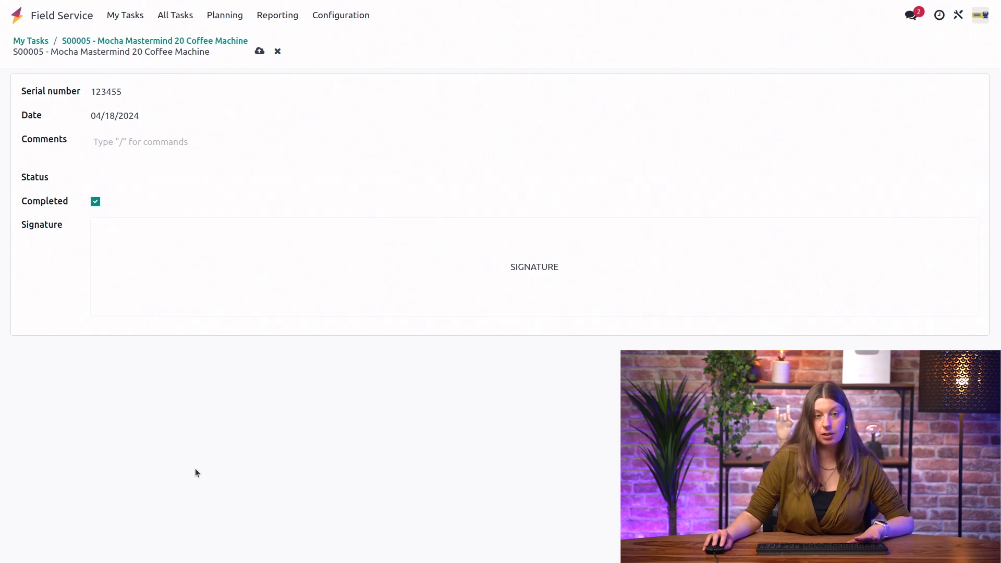
{"action": "left_click", "coordinate": [172, 375]}
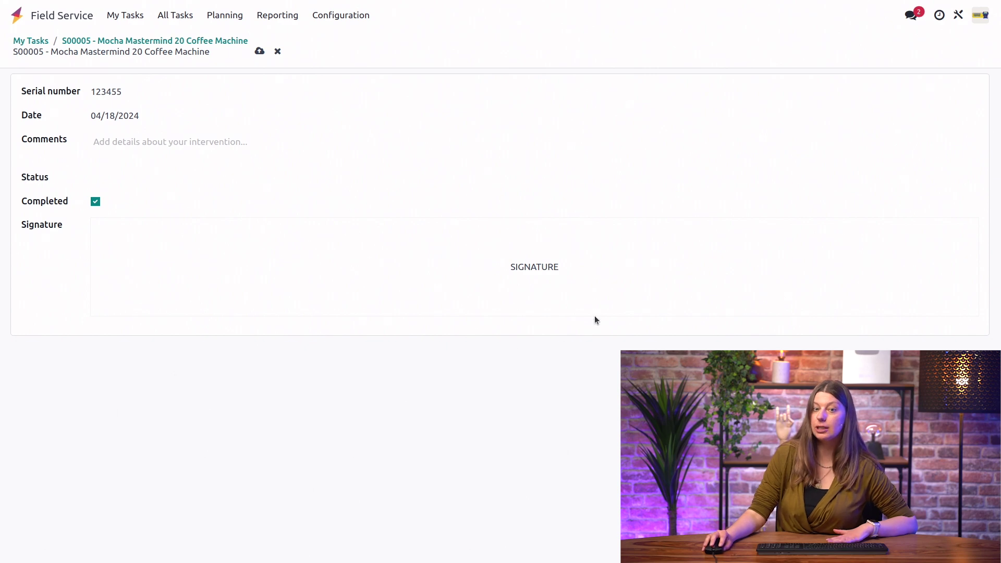